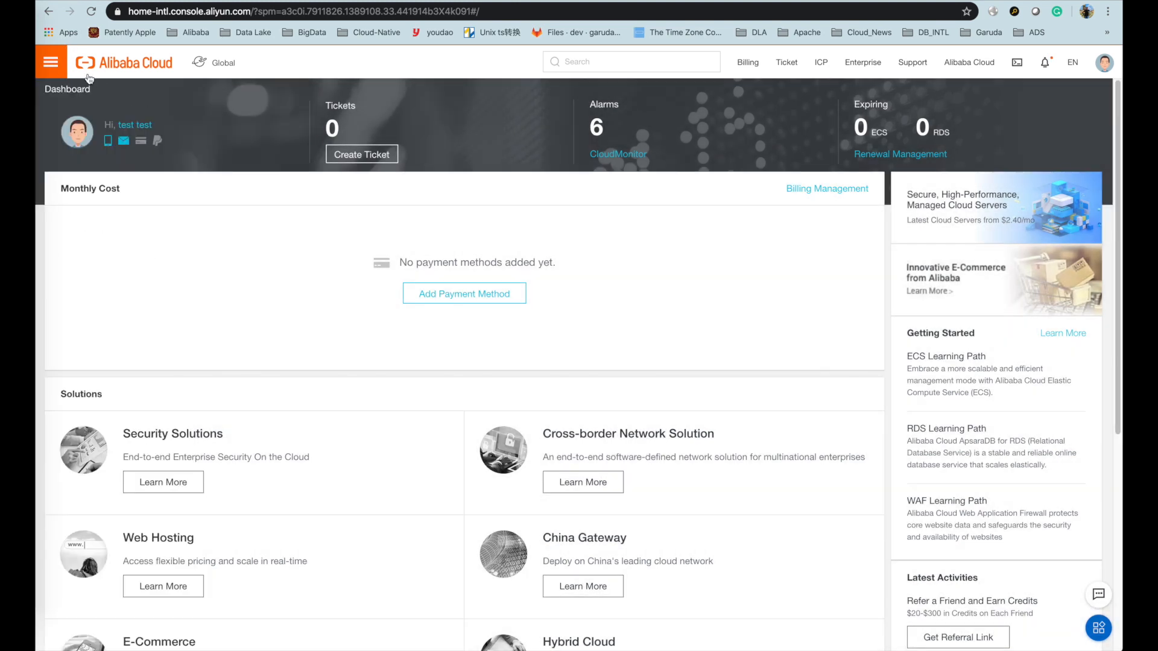
# Step: Search the products for RDS and open the details of the Singapore MySQL 5.6 instance
pyautogui.moveTo(50, 62)
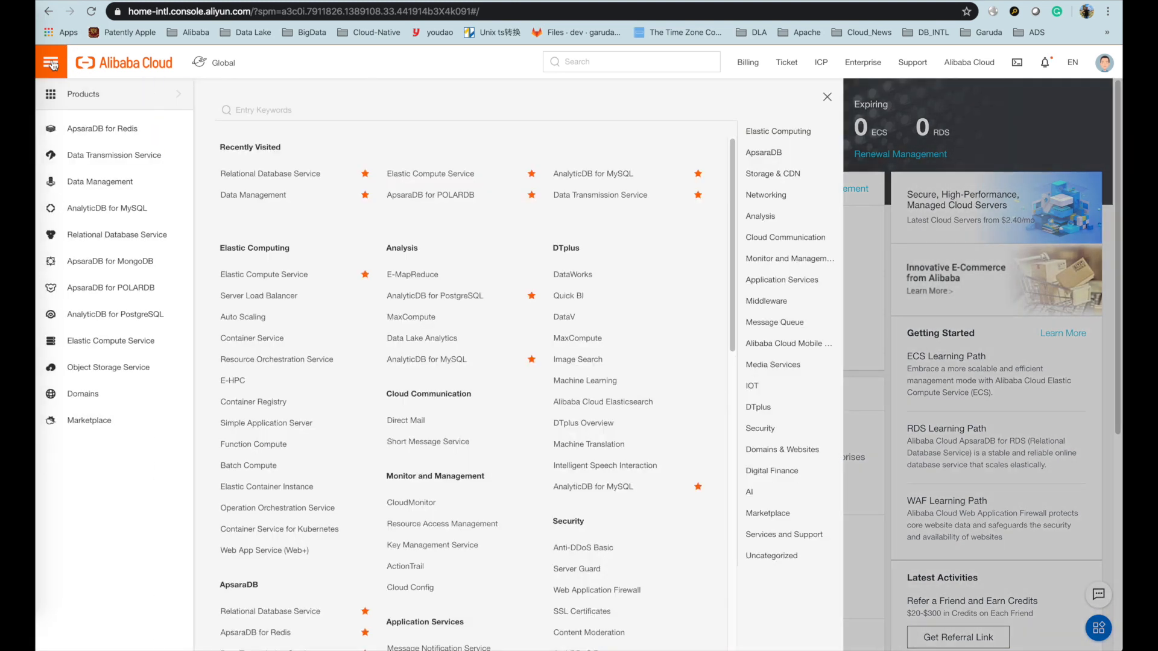
pyautogui.click(239, 109)
pyautogui.write('RDS')
pyautogui.click(271, 276)
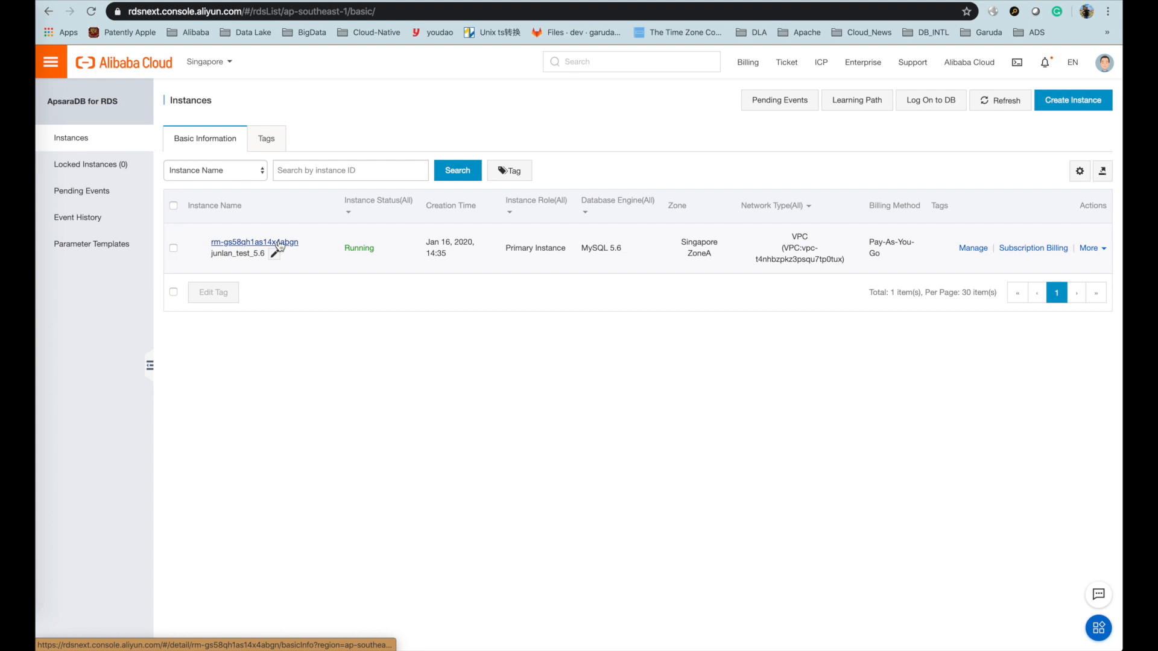
pyautogui.click(279, 243)
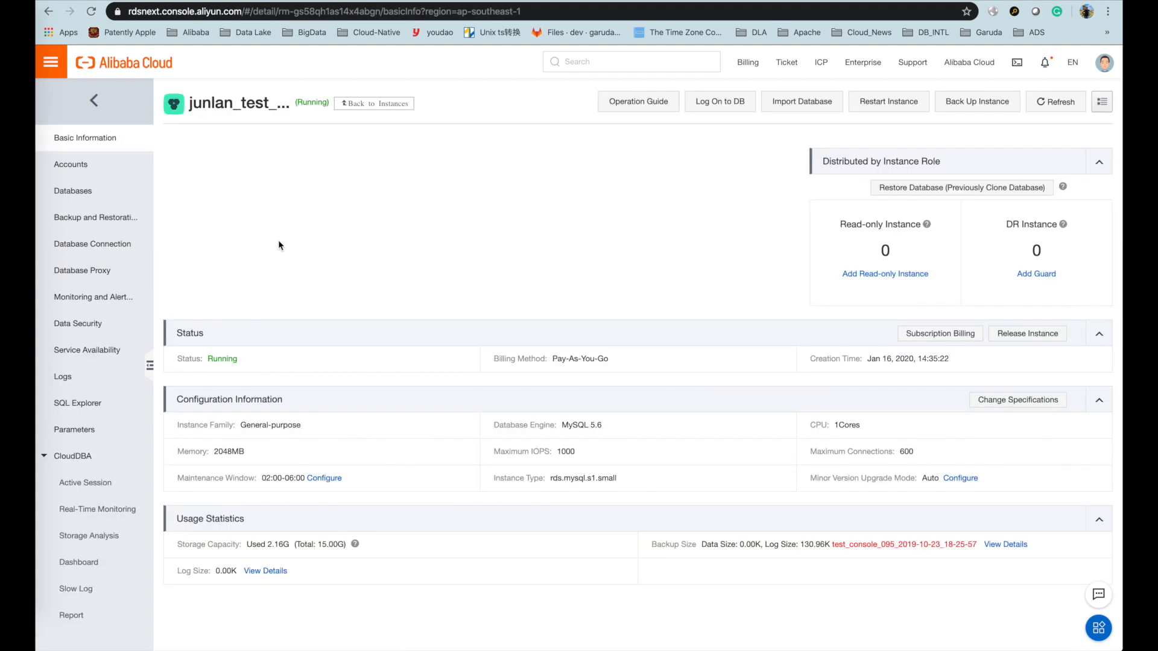
# Step: Log on to the instance's database and run SQL Operations on test_table_1 in the tpcc database to view its rows
pyautogui.click(718, 106)
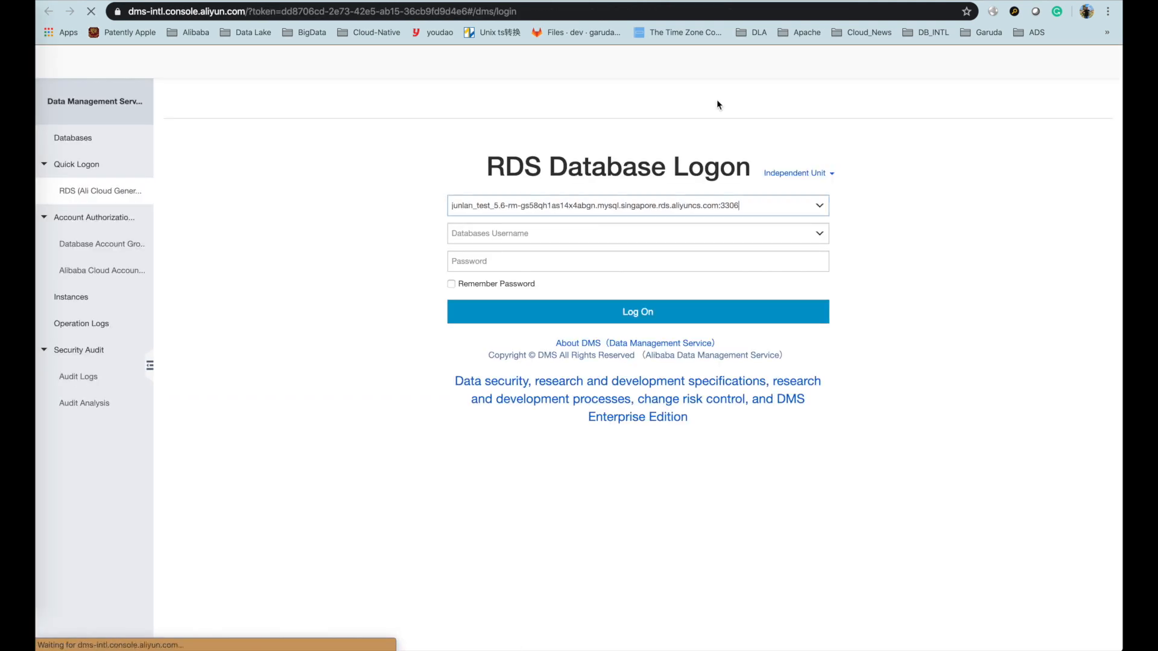
pyautogui.click(528, 313)
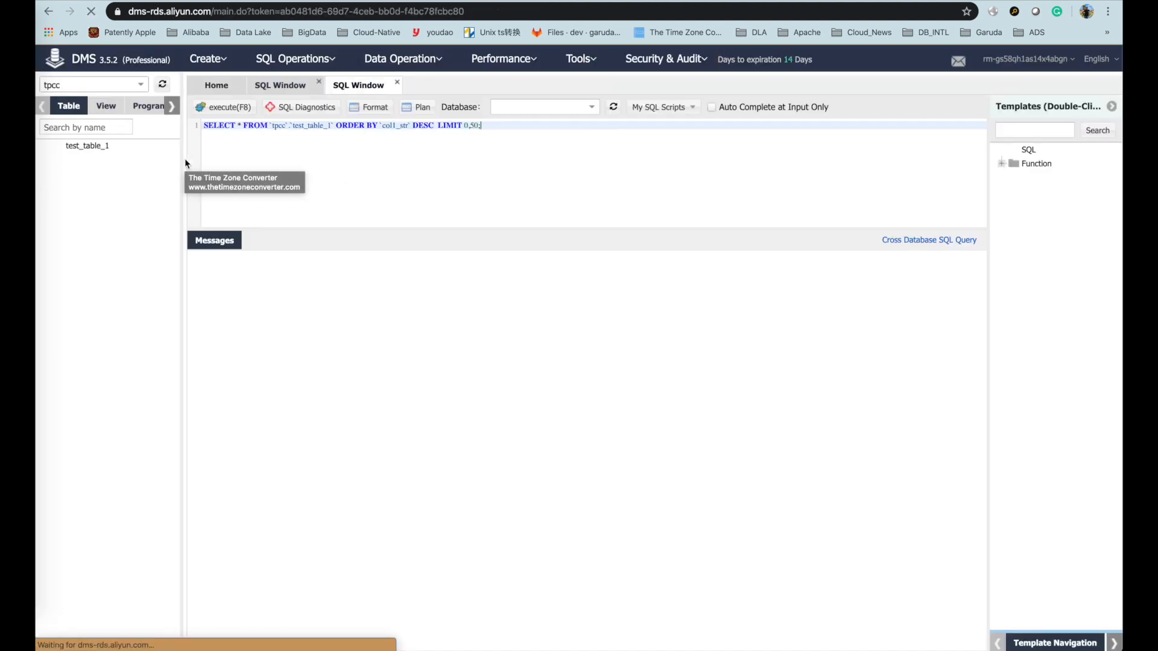
pyautogui.click(142, 88)
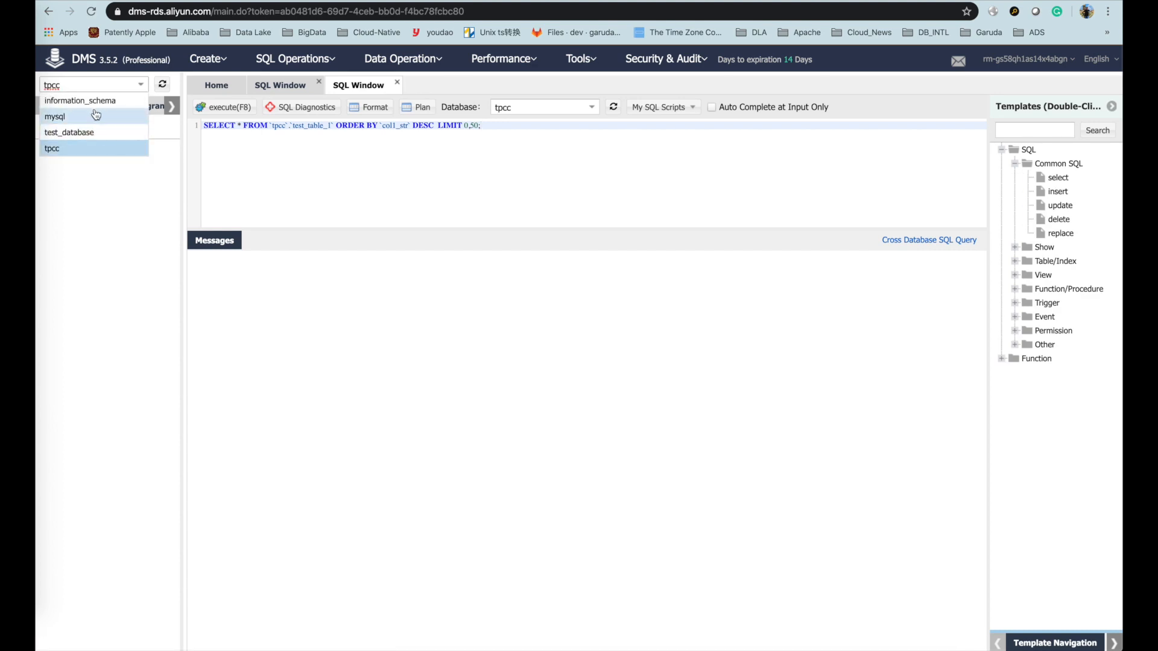
pyautogui.click(91, 132)
pyautogui.click(142, 88)
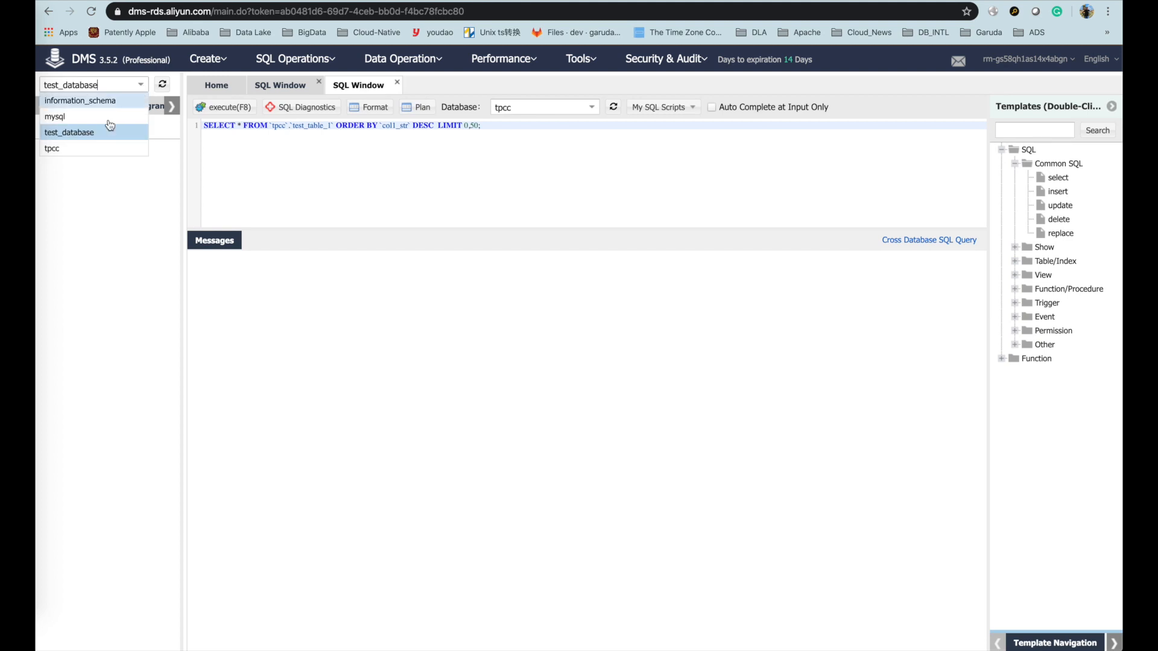
pyautogui.click(78, 148)
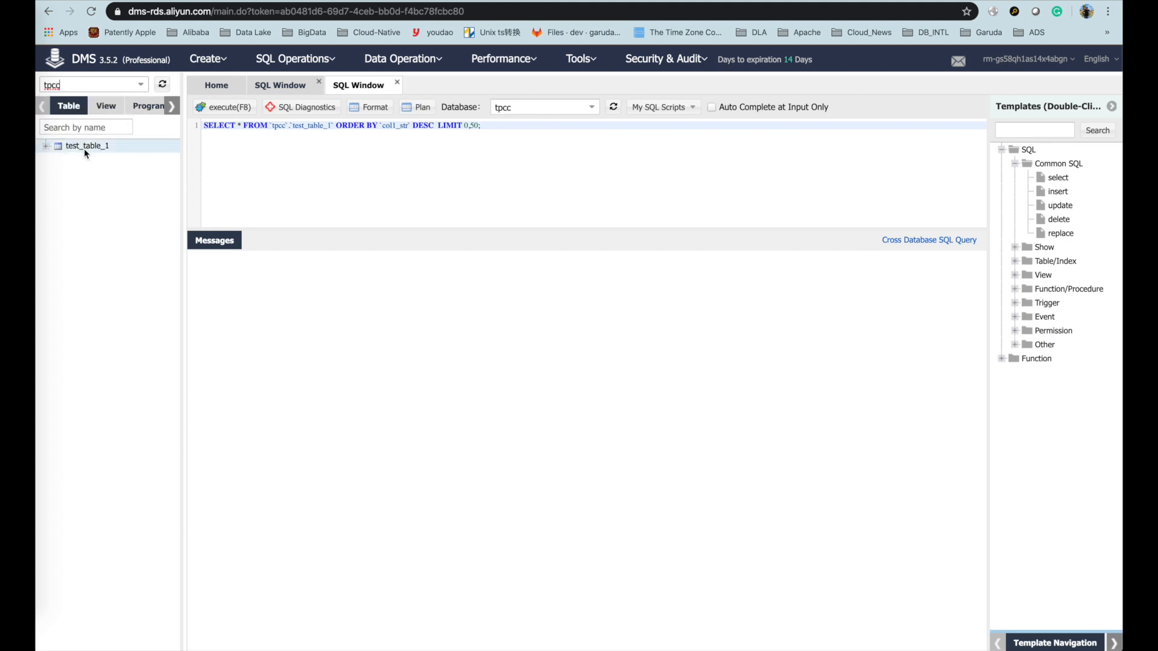
pyautogui.rightClick(84, 151)
pyautogui.click(133, 158)
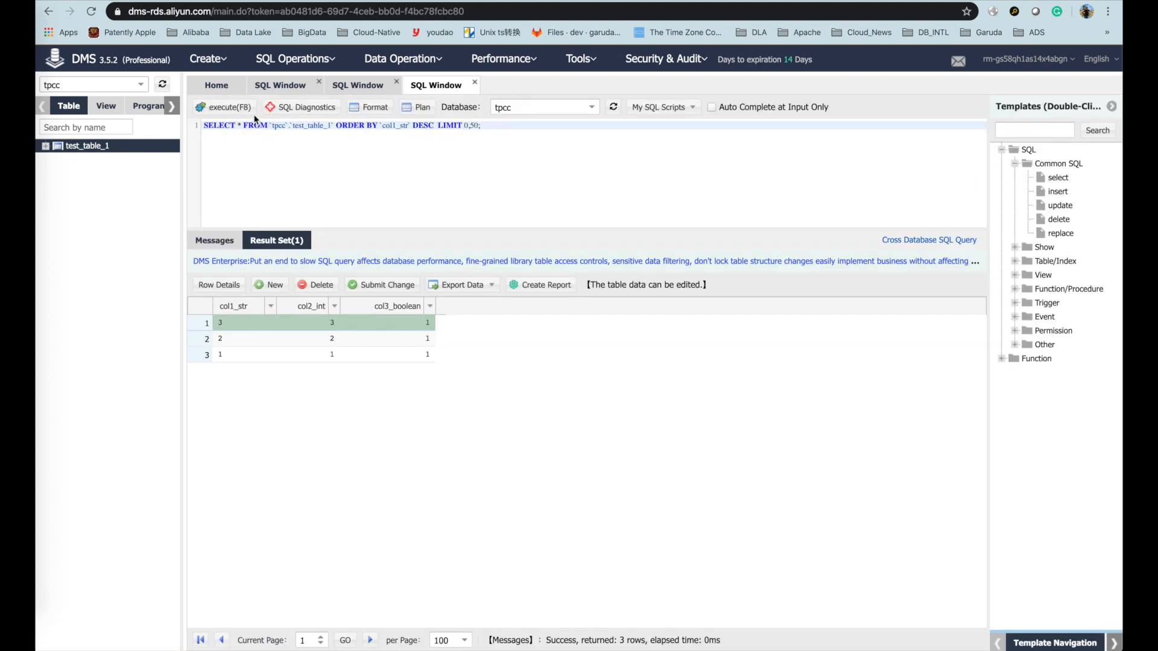
# Step: View the rows of test_table in test_database through SQL Operations, and leave the database session for the RDS instance page
pyautogui.click(140, 84)
pyautogui.click(97, 134)
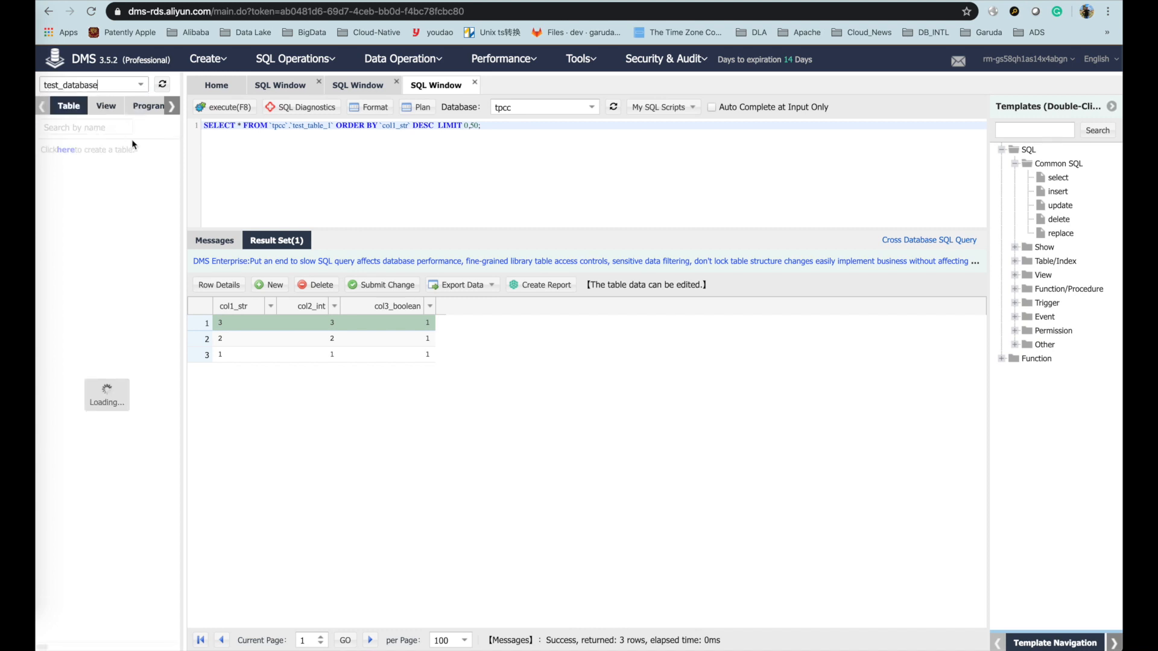
pyautogui.rightClick(100, 145)
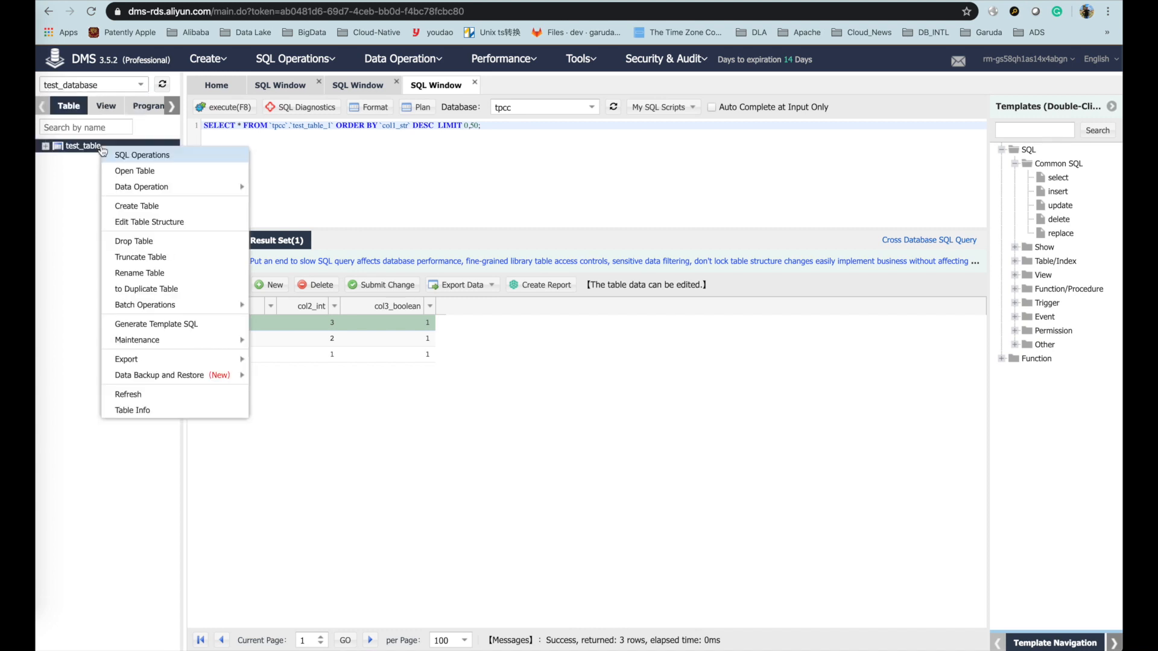
pyautogui.click(133, 153)
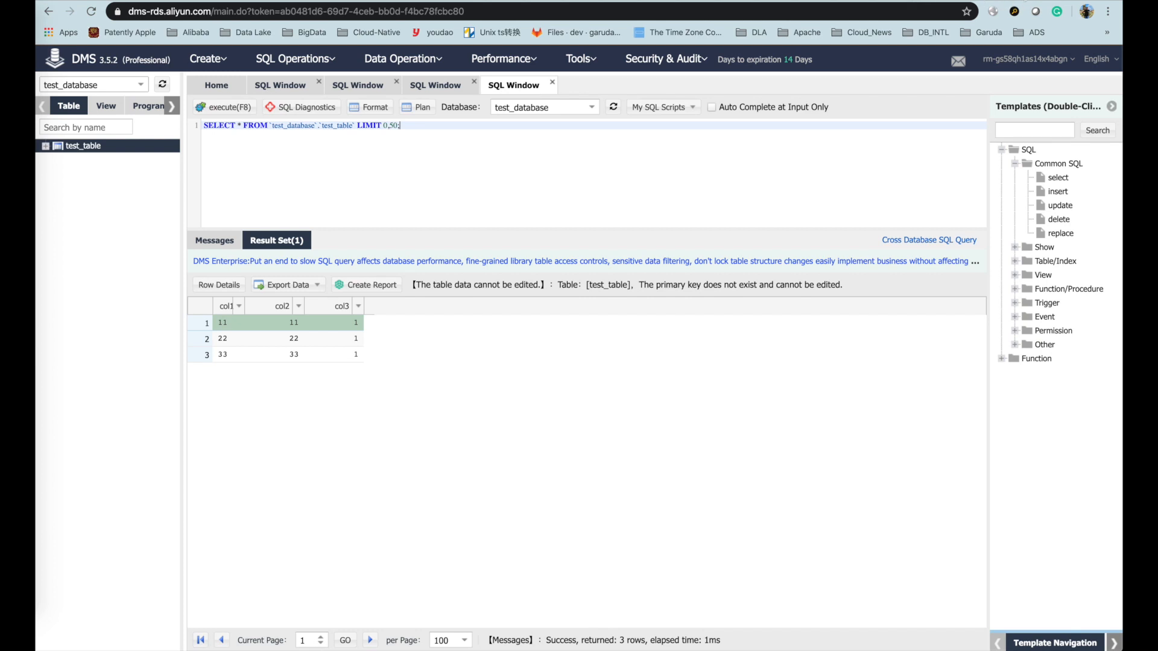
pyautogui.click(1047, 0)
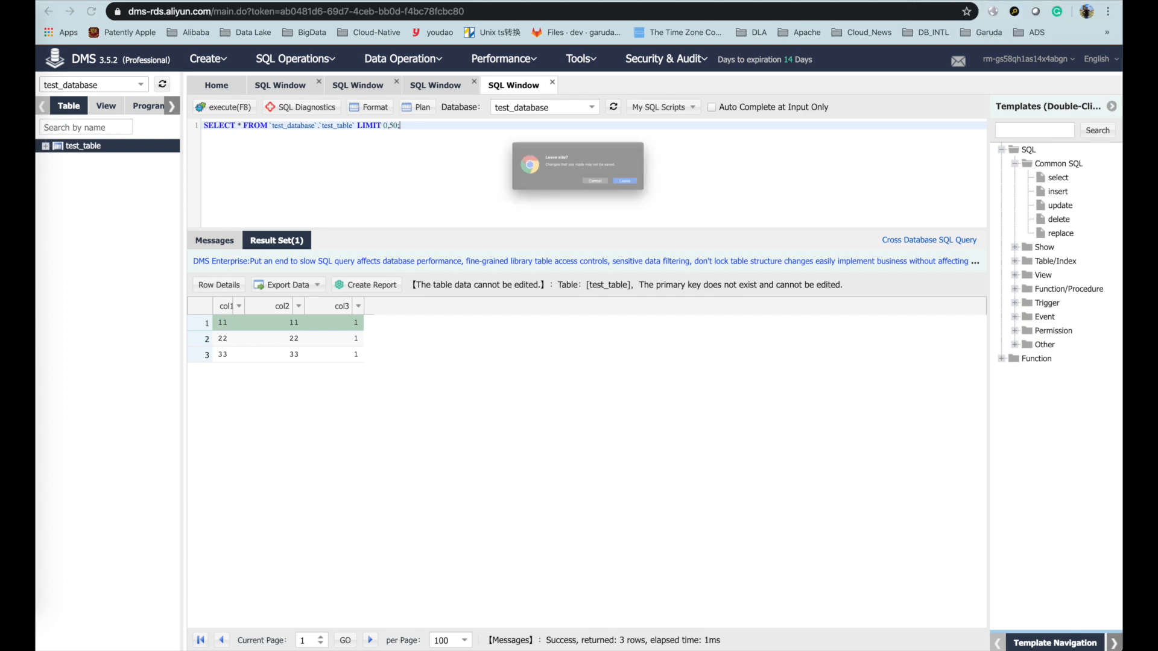
pyautogui.click(670, 202)
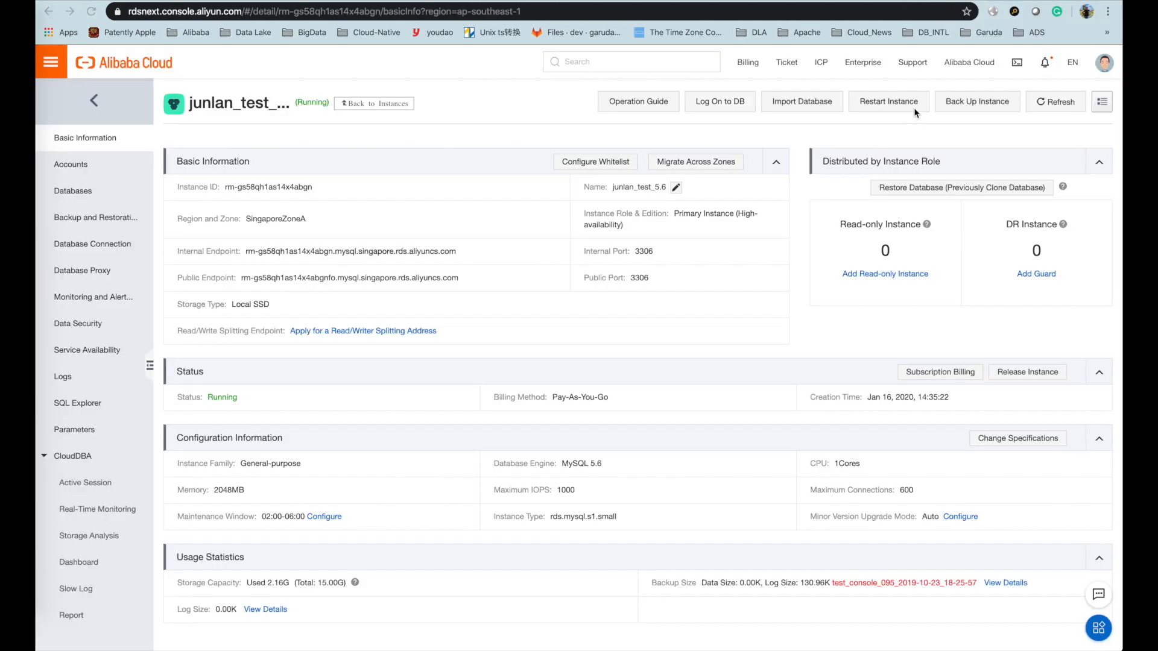
# Step: Search the products for POLAR, open ApsaraDB for POLARDB, and start creating a new cluster
pyautogui.click(52, 67)
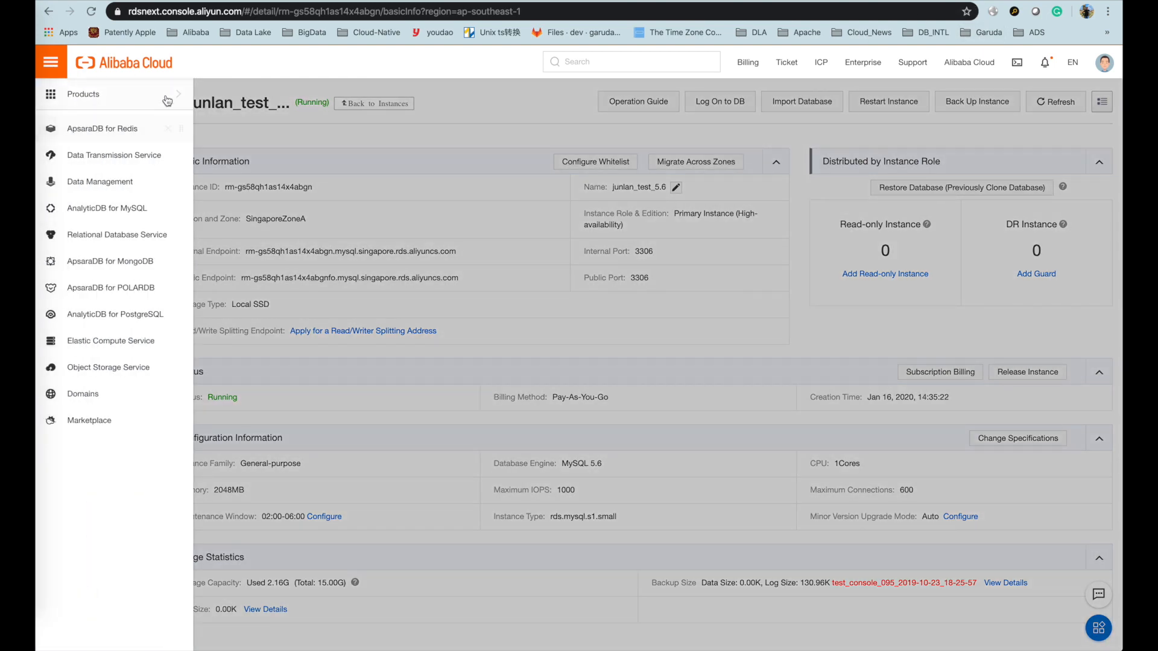
pyautogui.moveTo(169, 99)
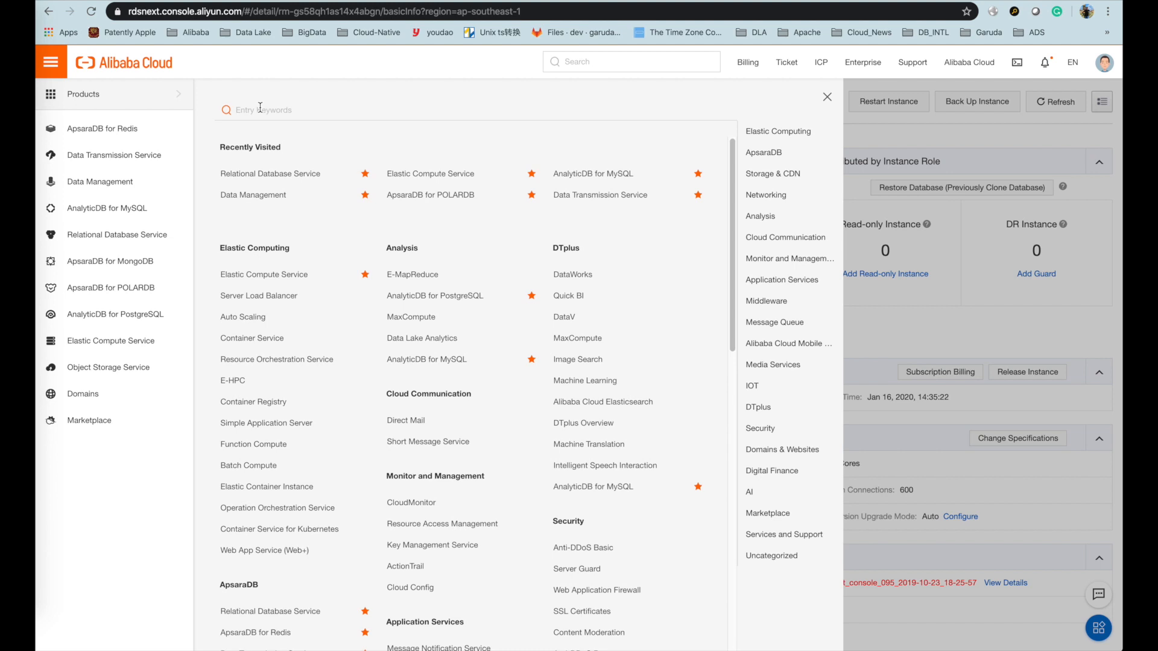
pyautogui.write('POLAR')
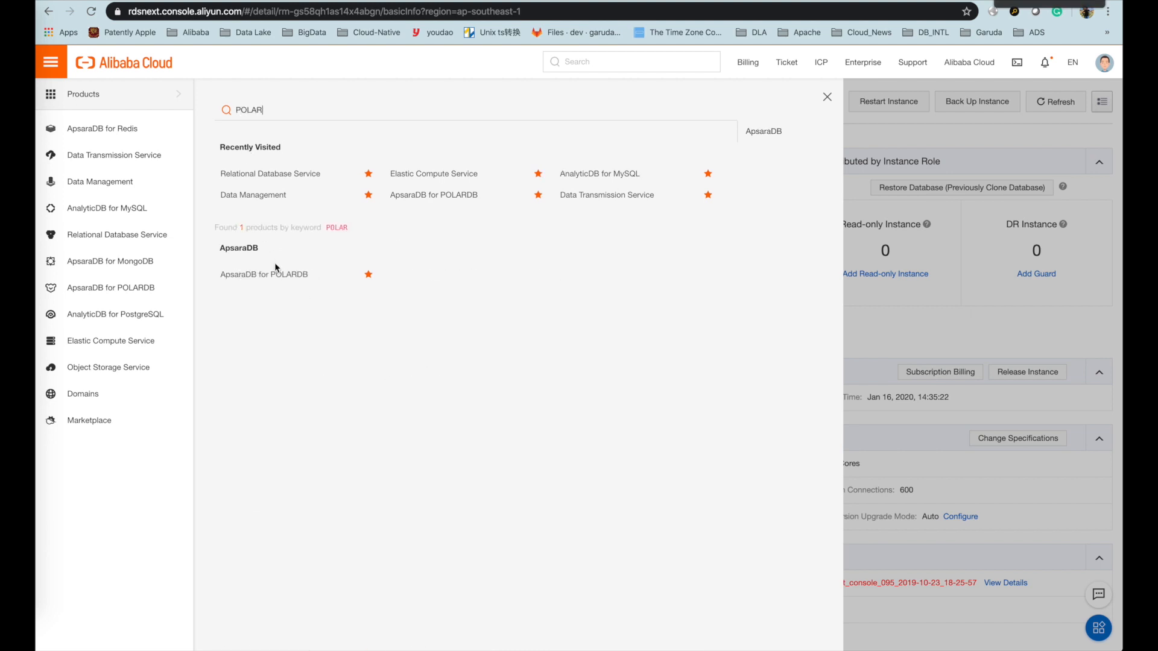
pyautogui.click(272, 276)
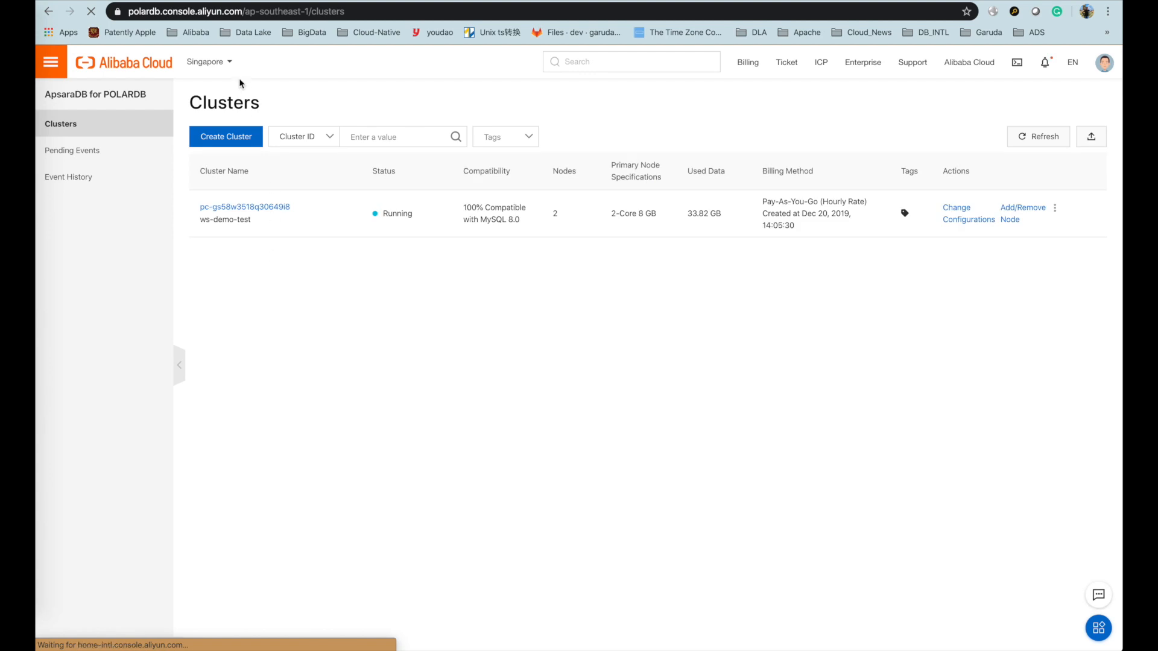
pyautogui.moveTo(231, 64)
pyautogui.click(243, 140)
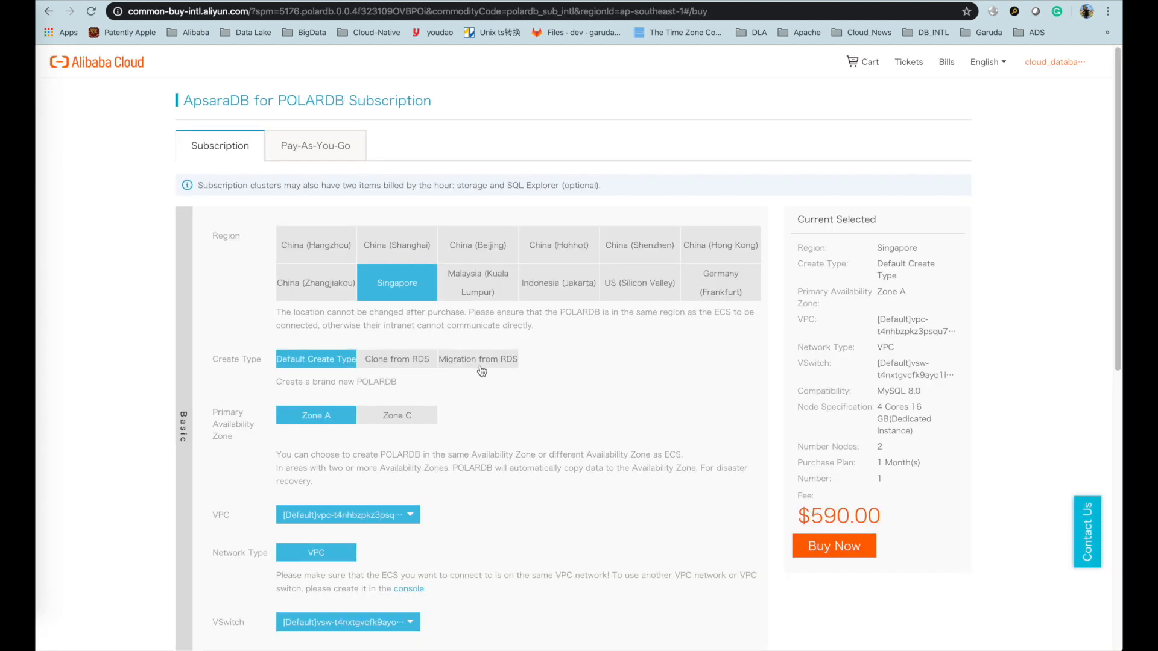
# Step: Choose Clone from RDS for a Subscription cluster and review its source instance, network, node and purchase options
pyautogui.click(409, 364)
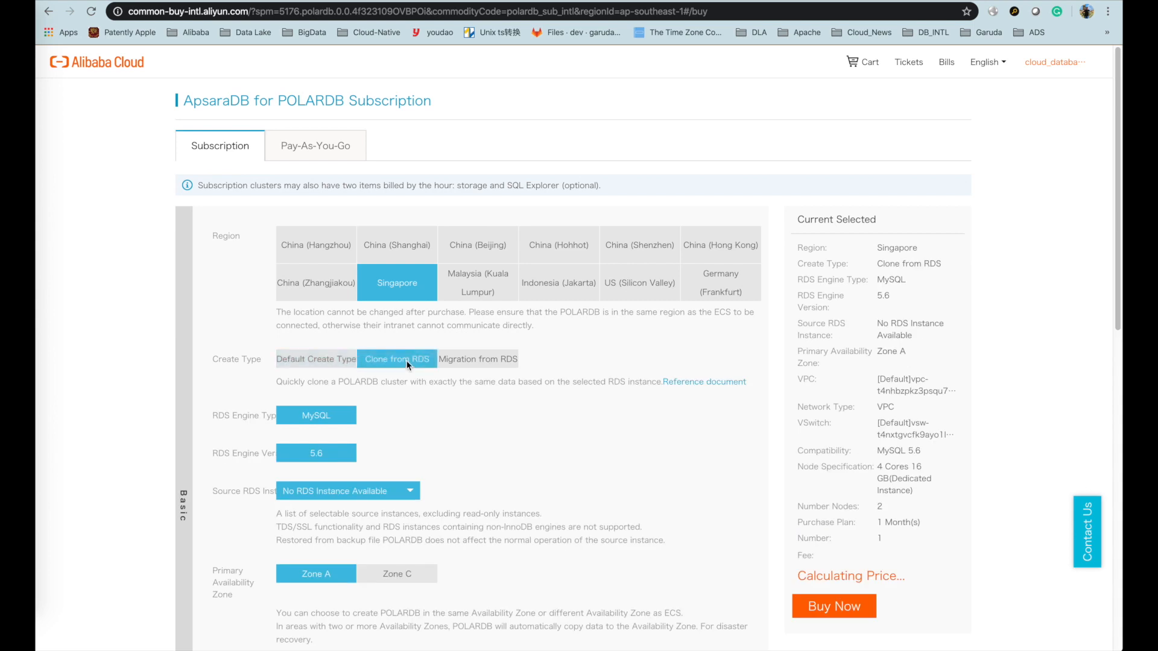
pyautogui.scroll(-3, 474, 443)
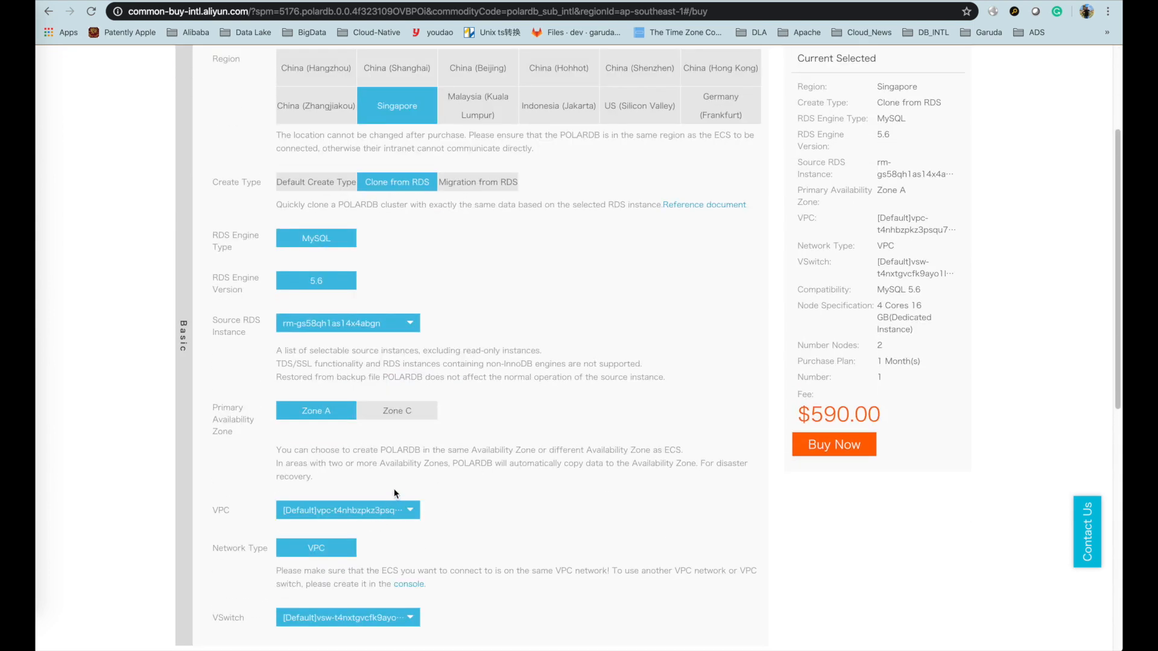
pyautogui.click(378, 324)
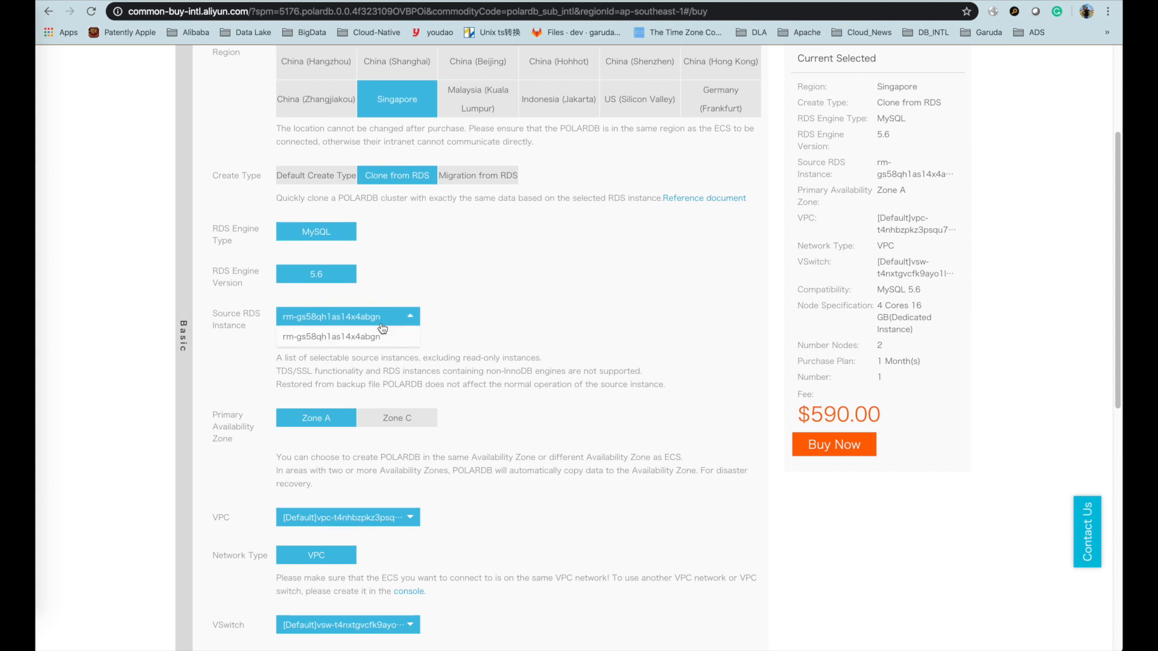
pyautogui.click(510, 316)
pyautogui.scroll(-1, 447, 429)
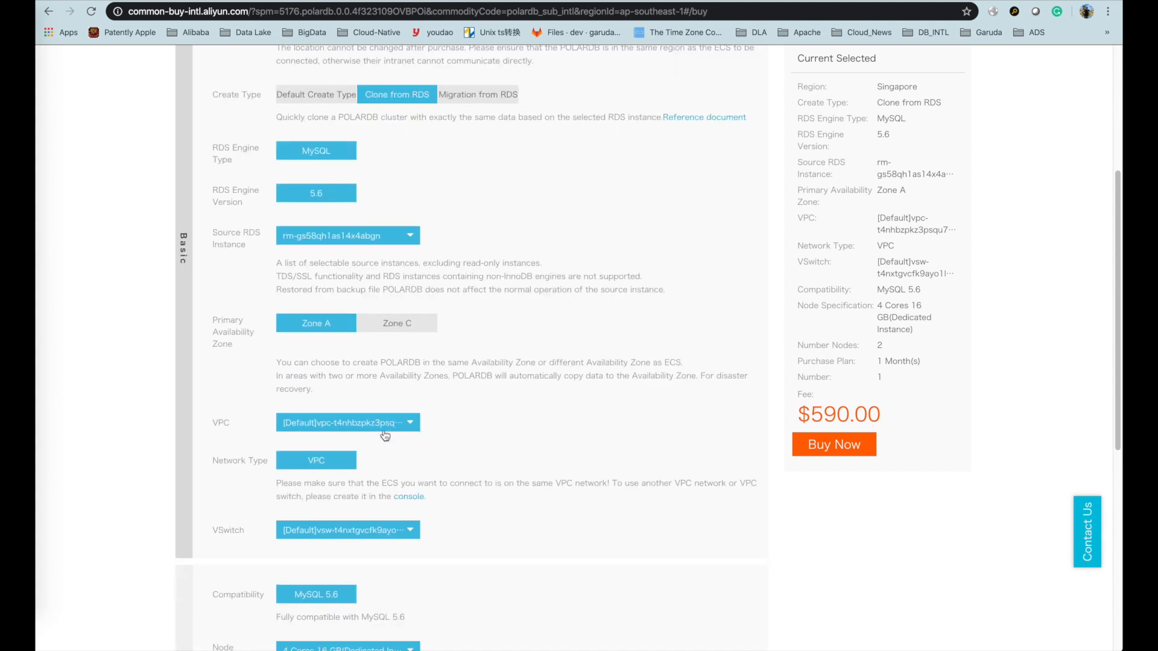
pyautogui.scroll(-1, 383, 433)
pyautogui.scroll(-4, 384, 452)
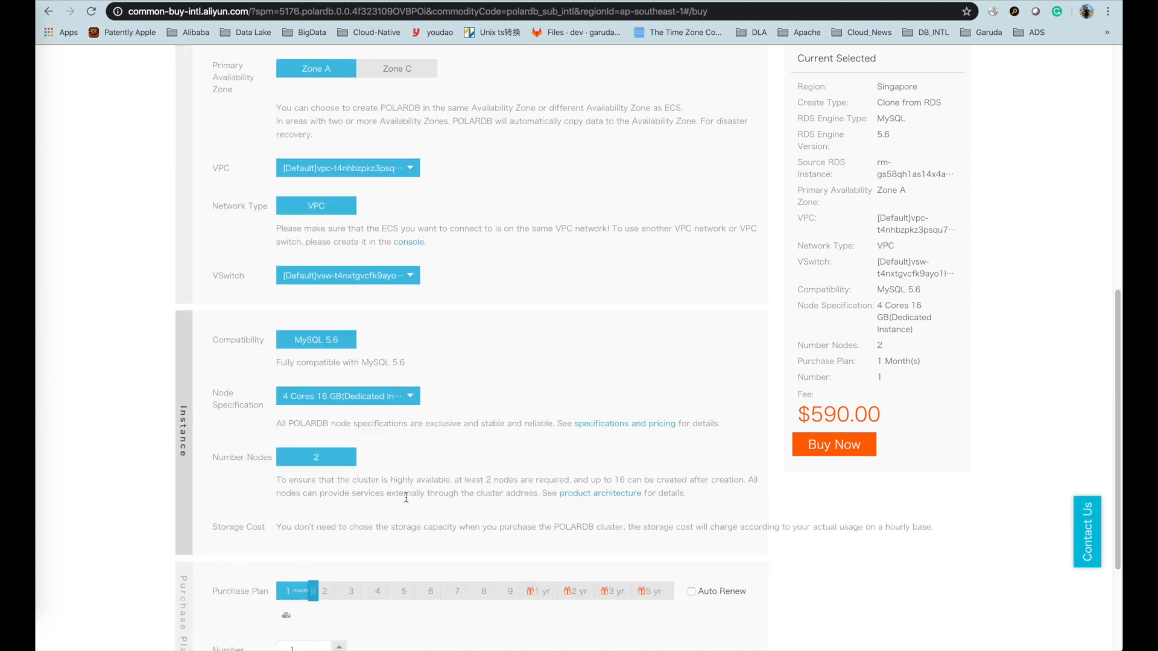
pyautogui.scroll(-2, 407, 498)
# Step: Switch the cluster to Pay-As-You-Go billing, with Clone from RDS as the create type and Singapore as the region
pyautogui.scroll(10, 547, 338)
pyautogui.click(328, 151)
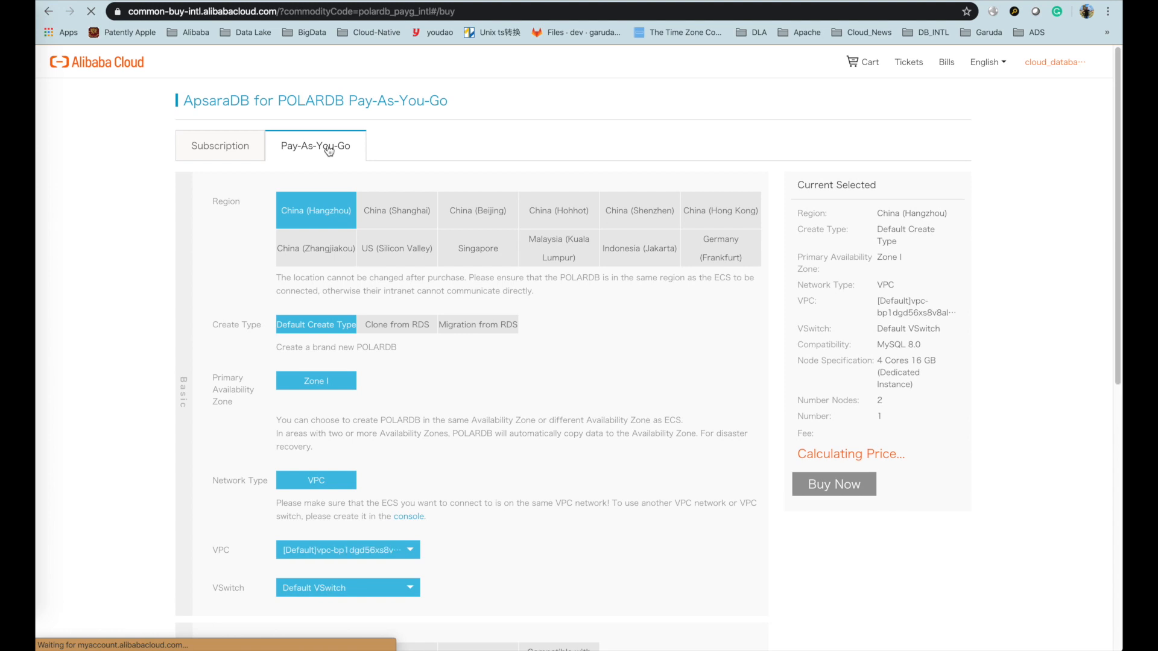
pyautogui.click(428, 327)
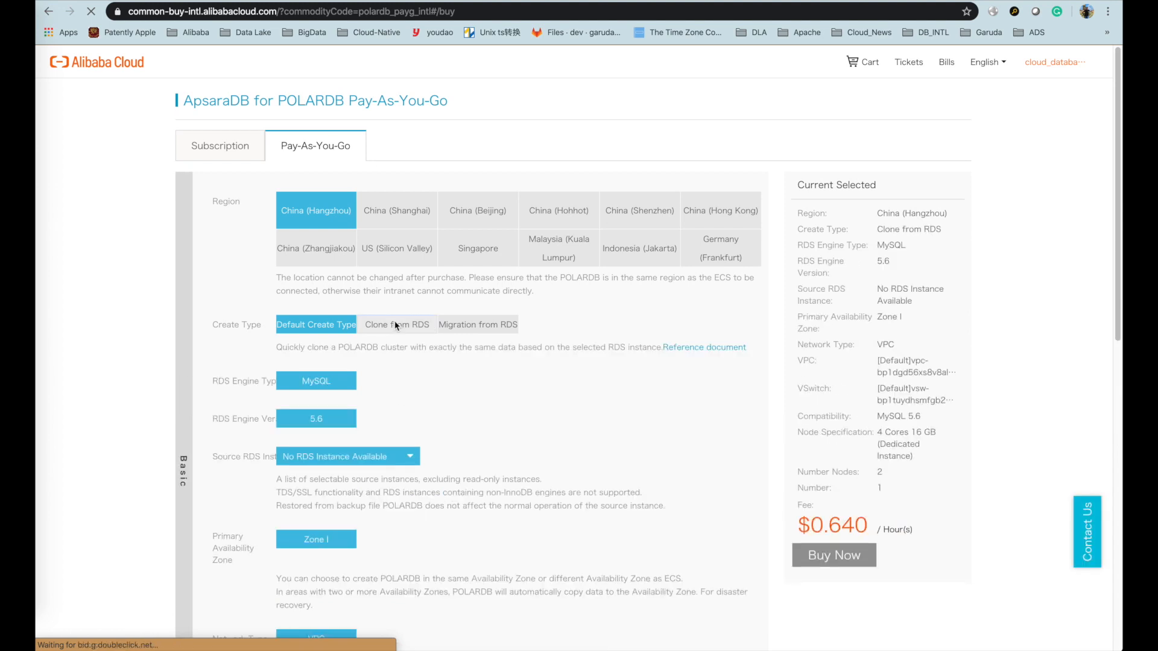
pyautogui.click(477, 247)
pyautogui.scroll(-2, 392, 356)
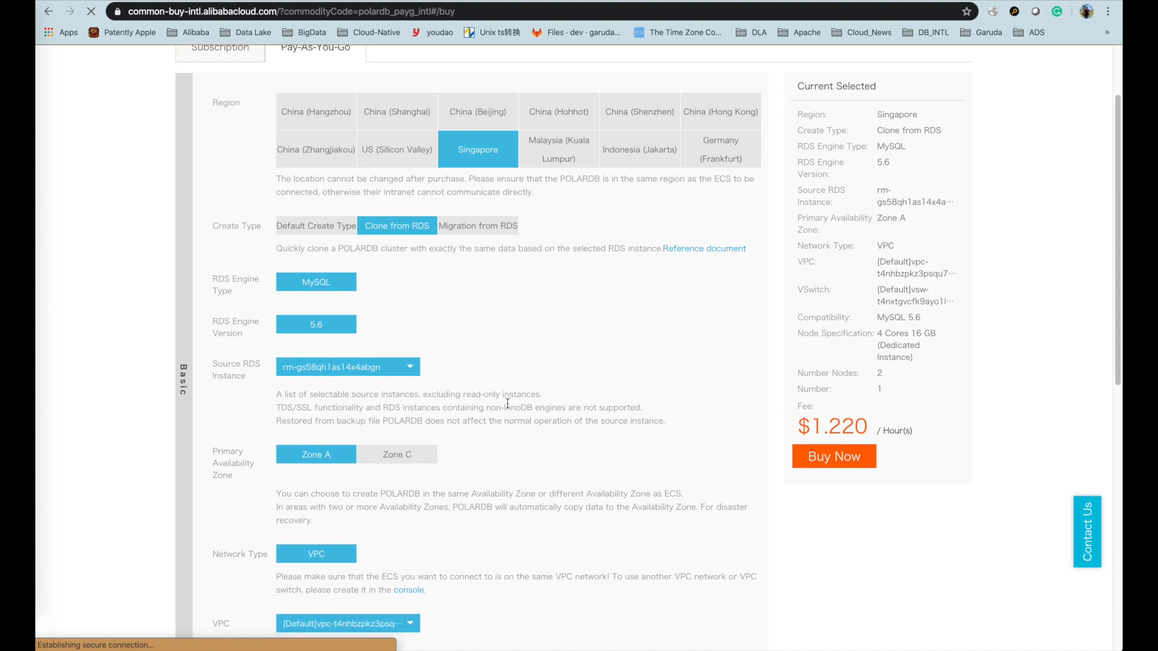
# Step: Examine the available node specifications and the remaining instance settings, keeping the 4 Cores 16 GB (Dedicated Instance) option
pyautogui.scroll(-6, 504, 407)
pyautogui.click(336, 461)
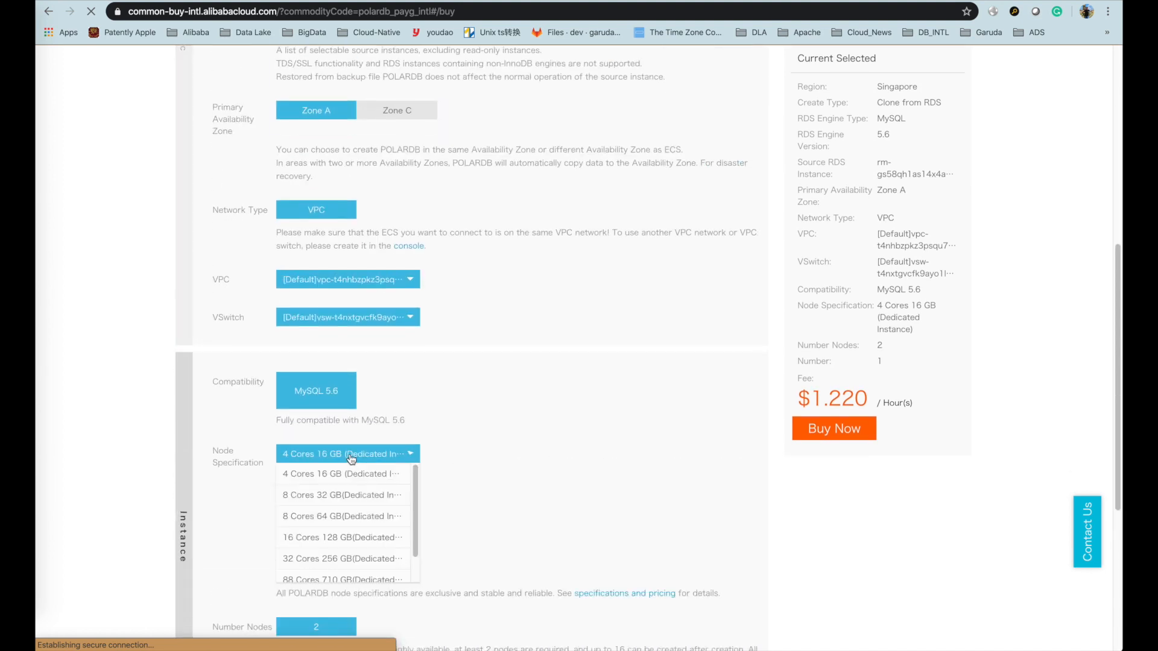
pyautogui.scroll(1, 370, 491)
pyautogui.scroll(-1, 372, 500)
pyautogui.scroll(1, 366, 501)
pyautogui.click(429, 495)
pyautogui.scroll(-3, 550, 479)
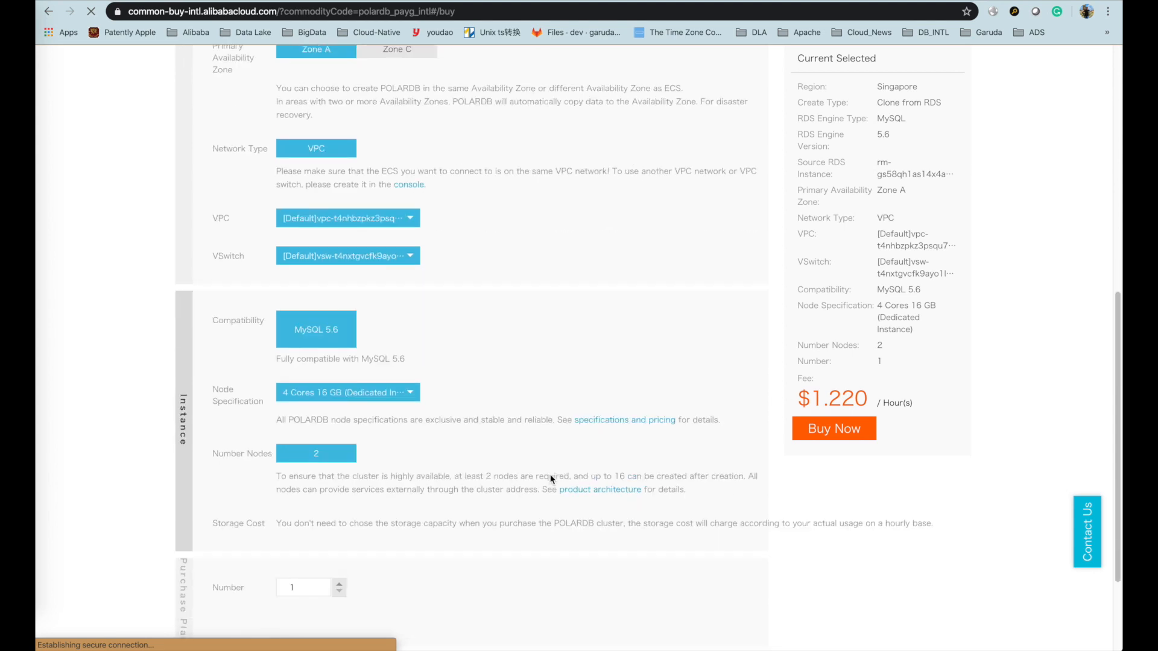
# Step: Buy the configured POLARDB cluster, accept the Pay-As-You-Go Agreement of Service, and activate the order
pyautogui.click(822, 429)
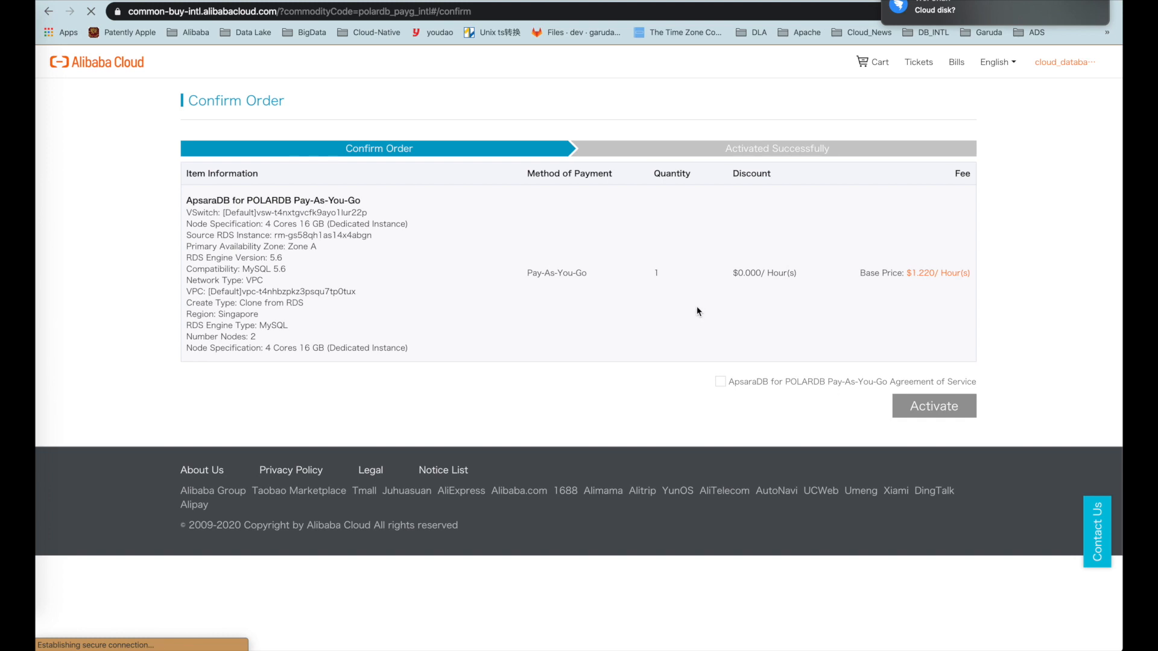
pyautogui.click(720, 382)
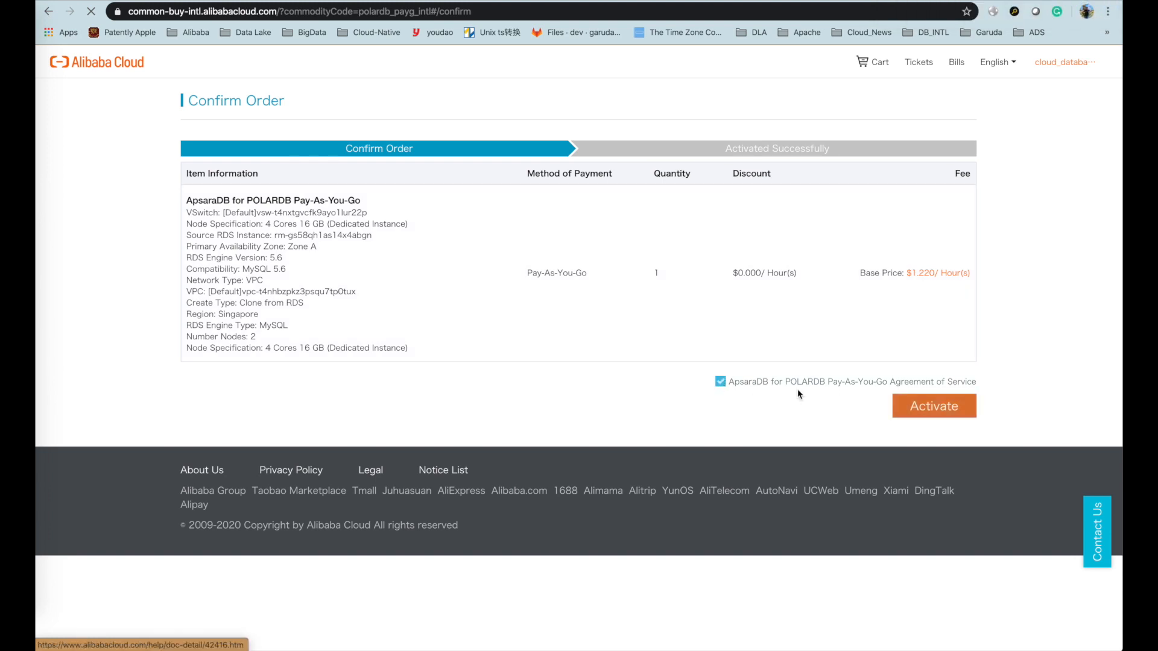
pyautogui.click(935, 413)
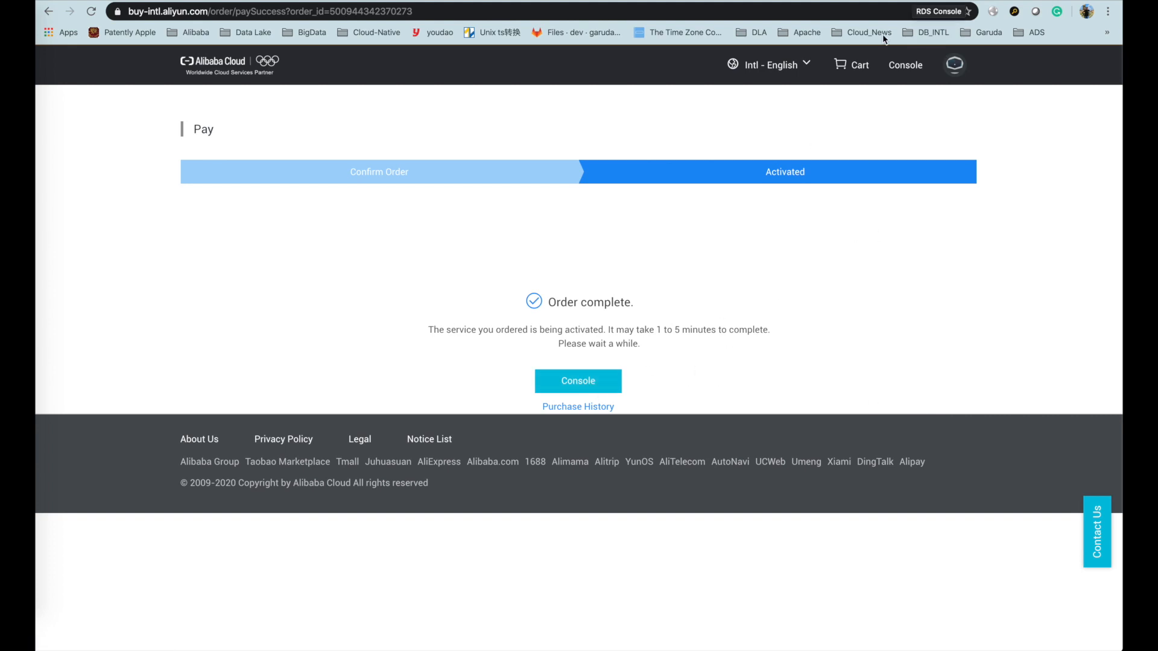
# Step: Return to the console and open the ApsaraDB for POLARDB cluster list to check the new cluster's status
pyautogui.click(606, 381)
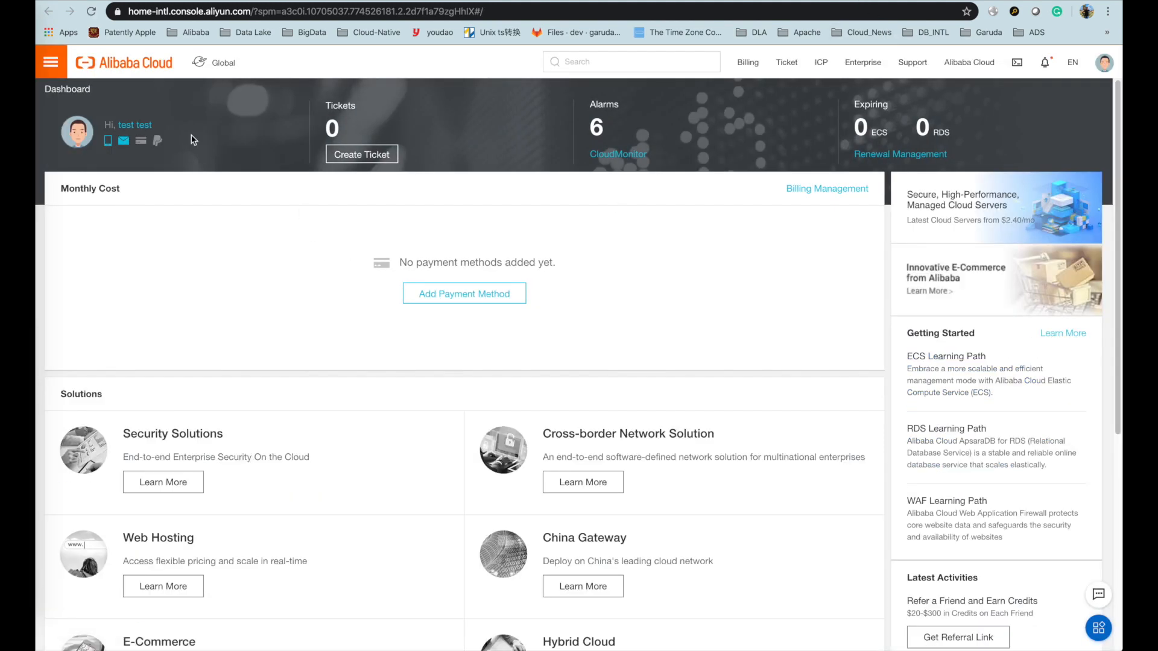
pyautogui.click(51, 62)
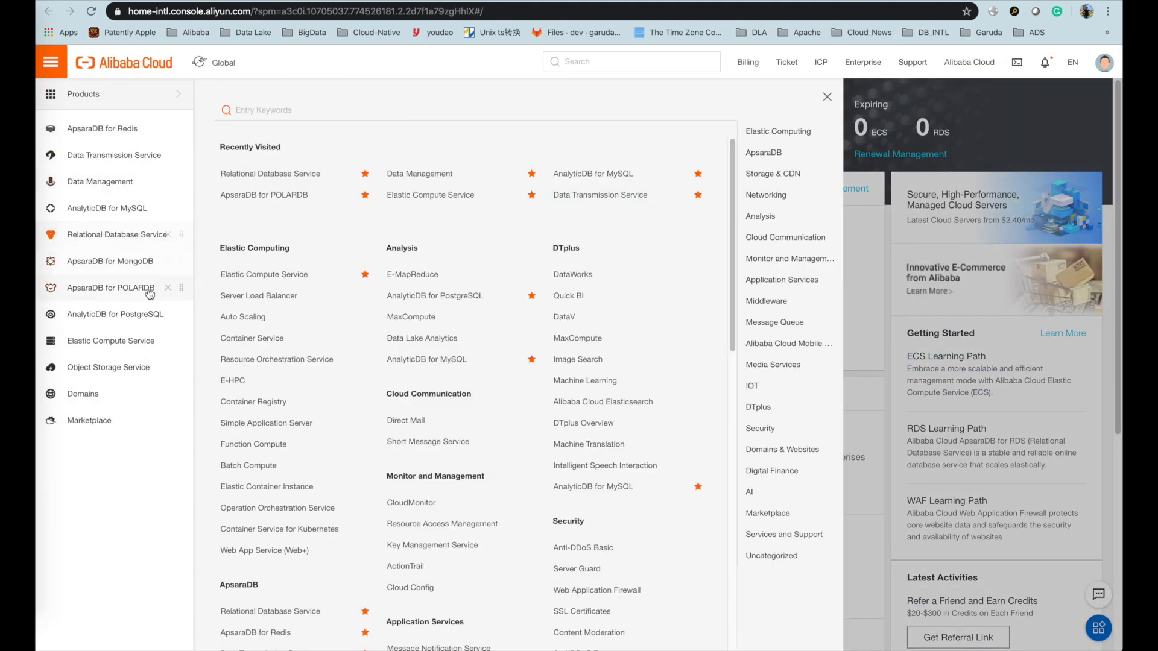
pyautogui.click(148, 288)
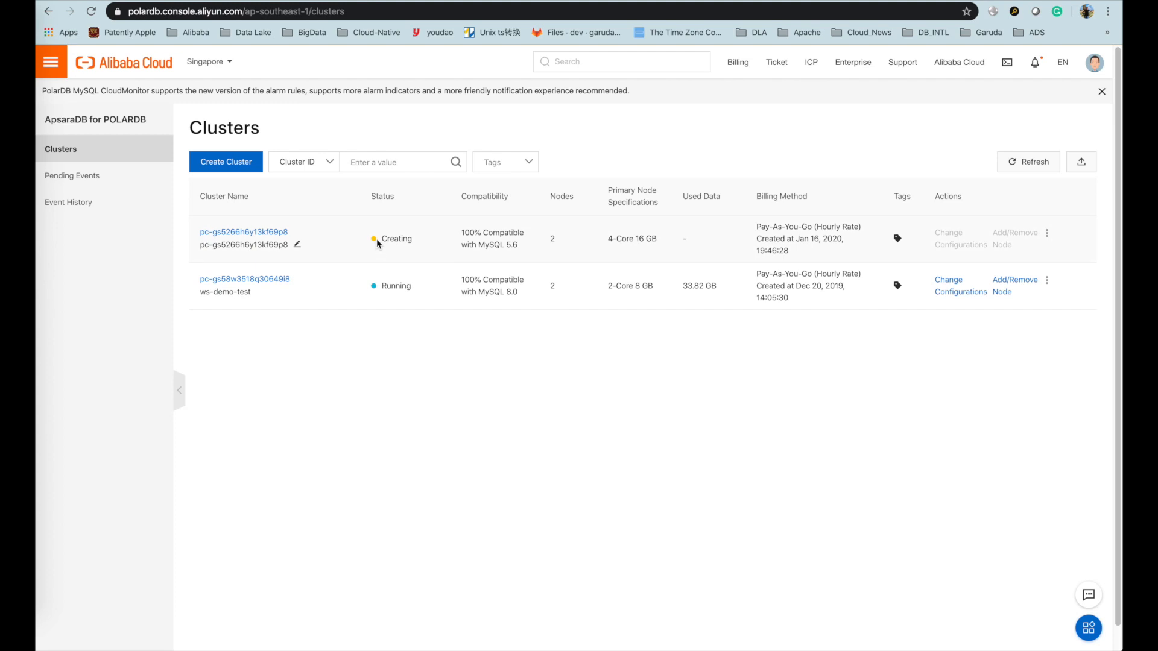
# Step: Refresh the cluster list and open the newly created cluster's overview to examine its basic, migration, billing and connection information
pyautogui.click(460, 371)
pyautogui.click(1014, 164)
pyautogui.click(270, 232)
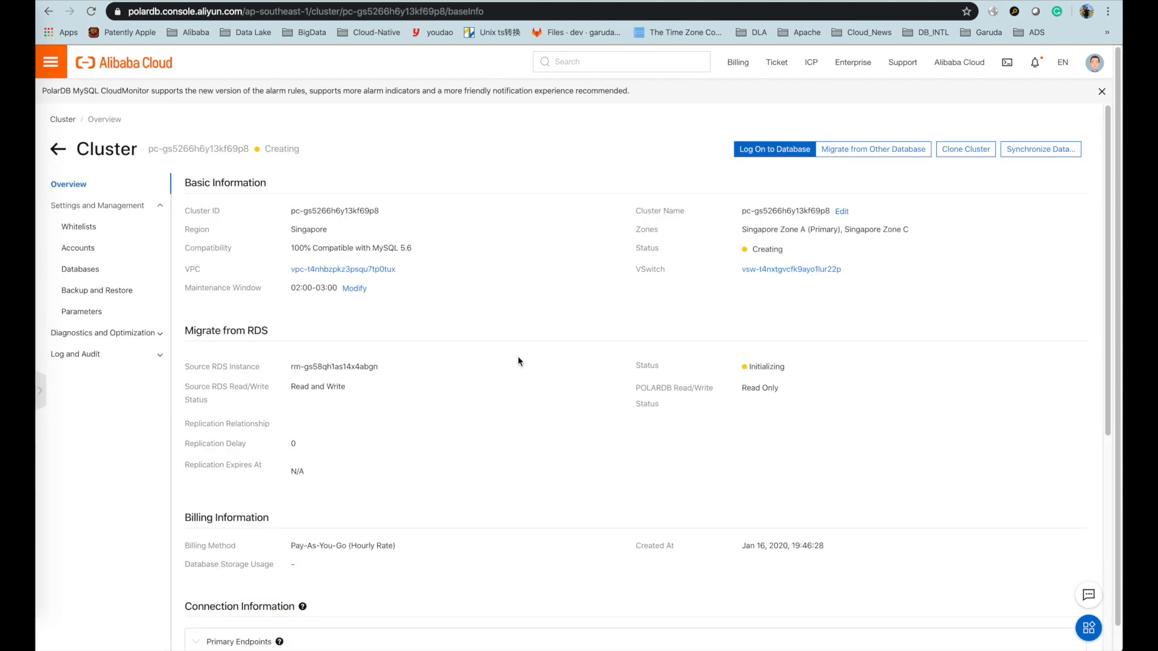
pyautogui.scroll(-5, 517, 361)
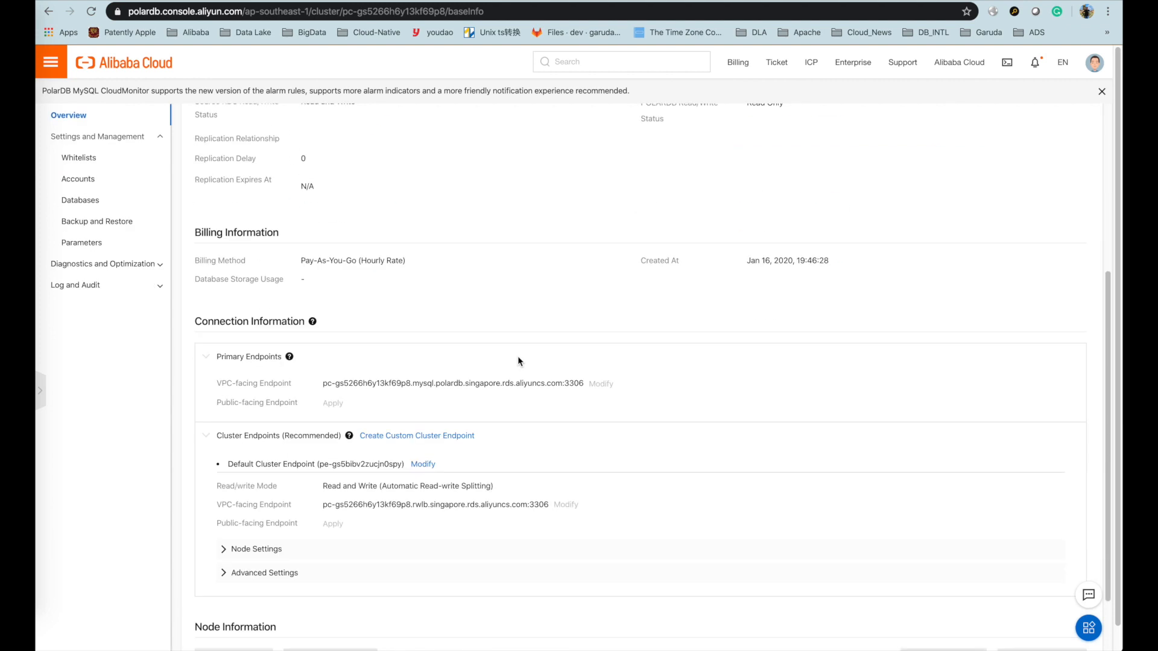
pyautogui.scroll(5, 517, 360)
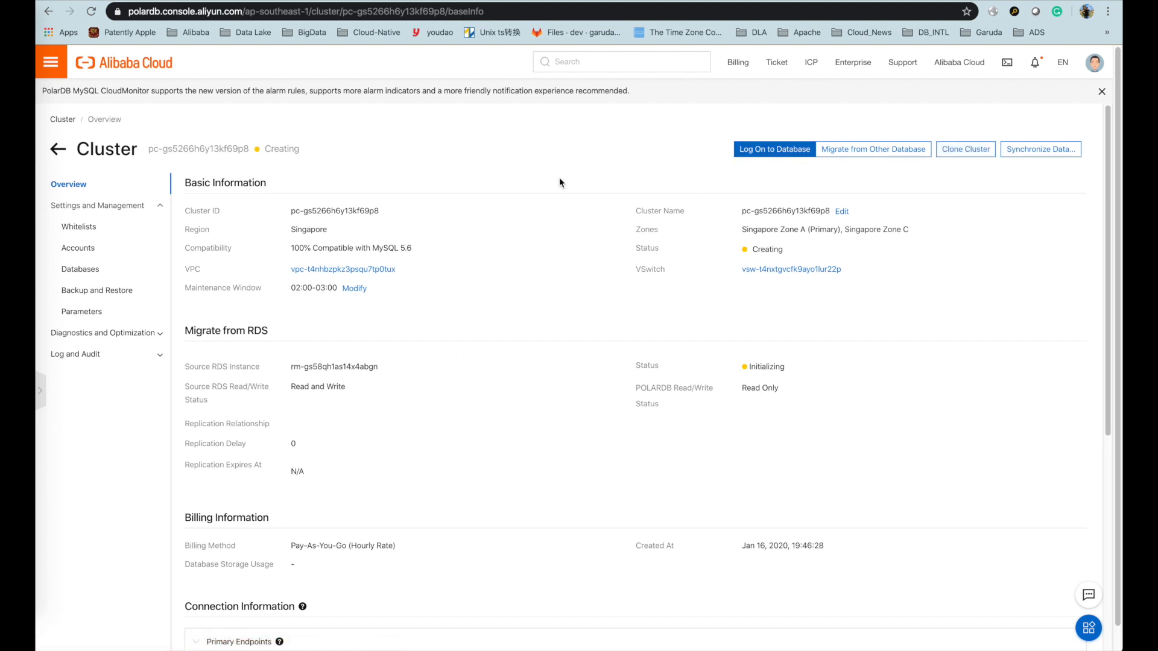
# Step: Reload the new cluster's overview repeatedly to follow the cluster status and the progress of the migration from RDS
pyautogui.press('super+r')
pyautogui.moveTo(798, 367); pyautogui.dragTo(747, 367)
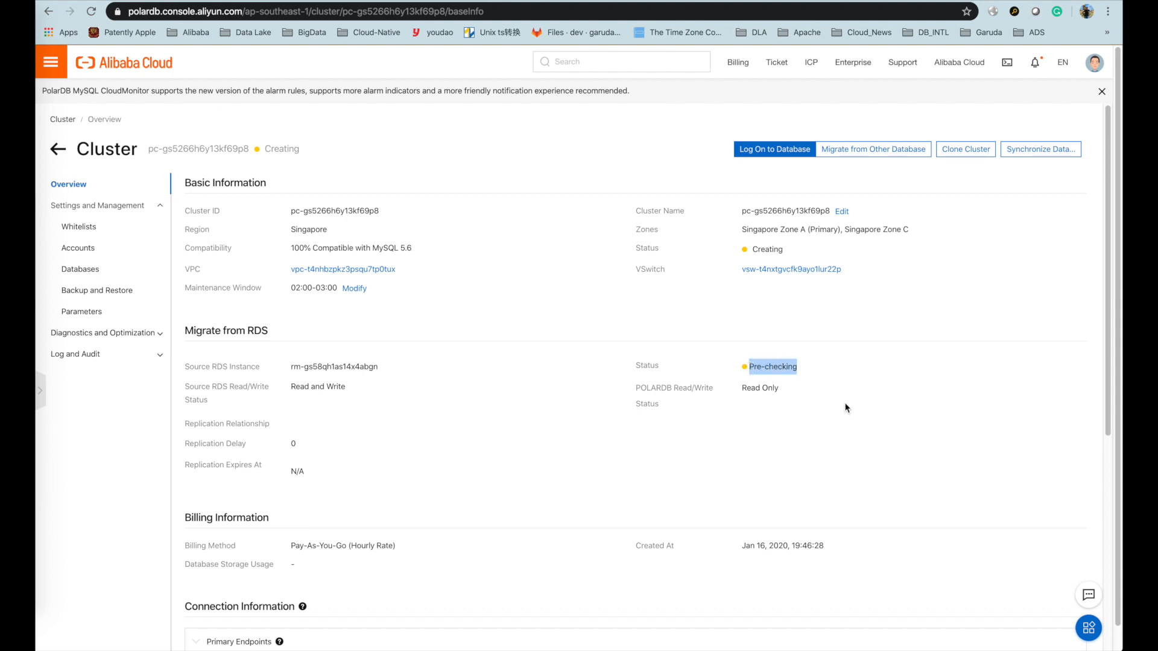
pyautogui.click(808, 378)
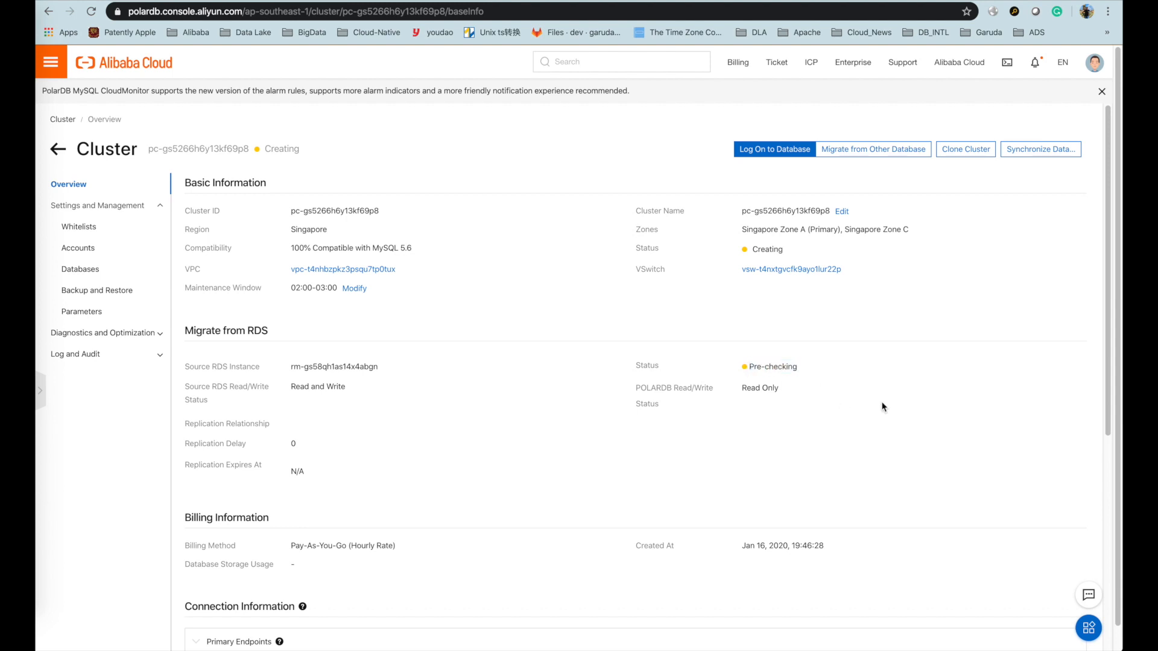
pyautogui.press('super+r')
pyautogui.press('super+r')
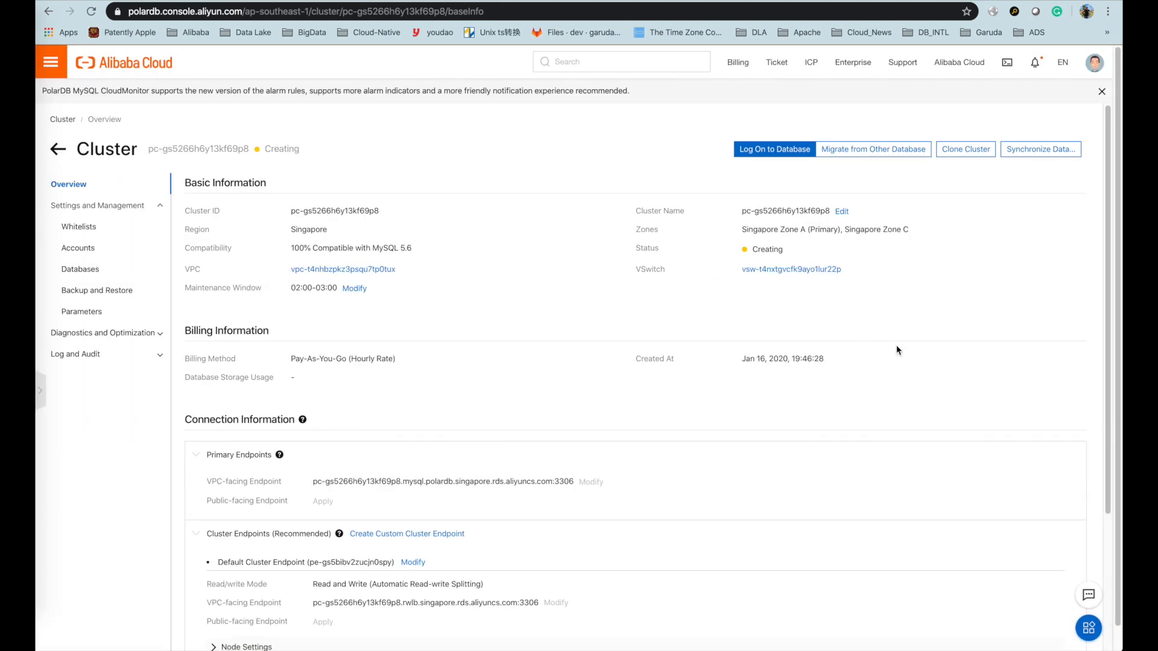
pyautogui.press('super+r')
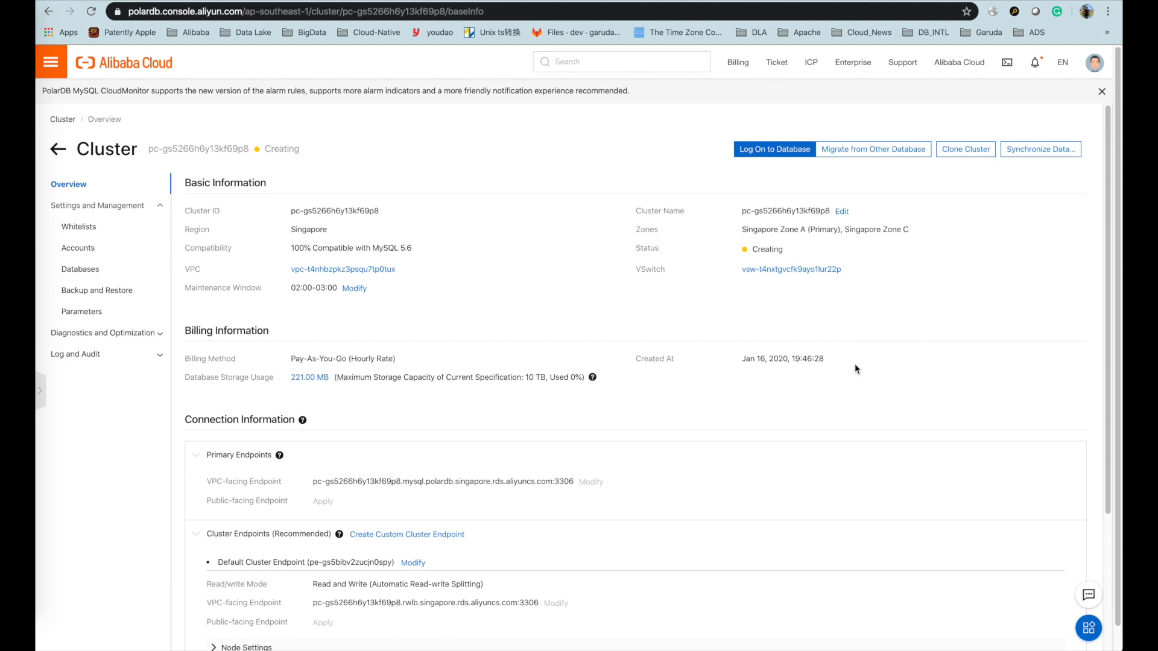
pyautogui.press('super+r')
# Step: Log on to the new cluster's database as tpcc, entering the database password and enabling Remember Password
pyautogui.click(796, 156)
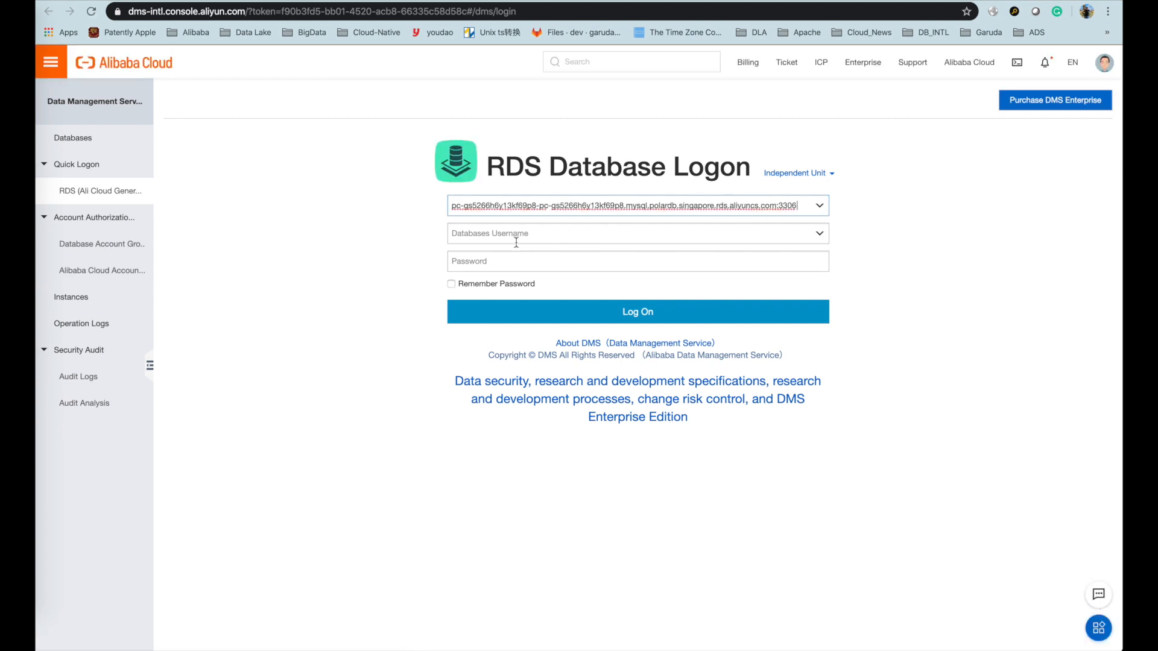
pyautogui.click(500, 240)
pyautogui.write('TPC')
pyautogui.press('BackSpace')
pyautogui.press('BackSpace')
pyautogui.press('BackSpace')
pyautogui.write('tpcc')
pyautogui.press('Tab')
pyautogui.write('********')
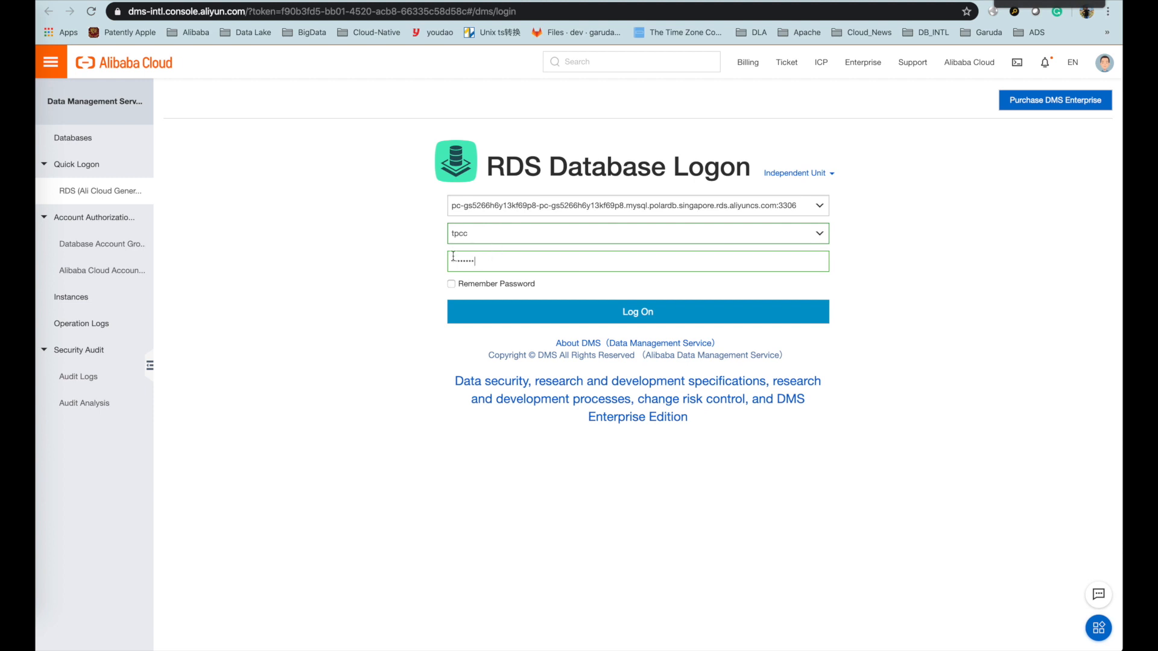
pyautogui.click(450, 284)
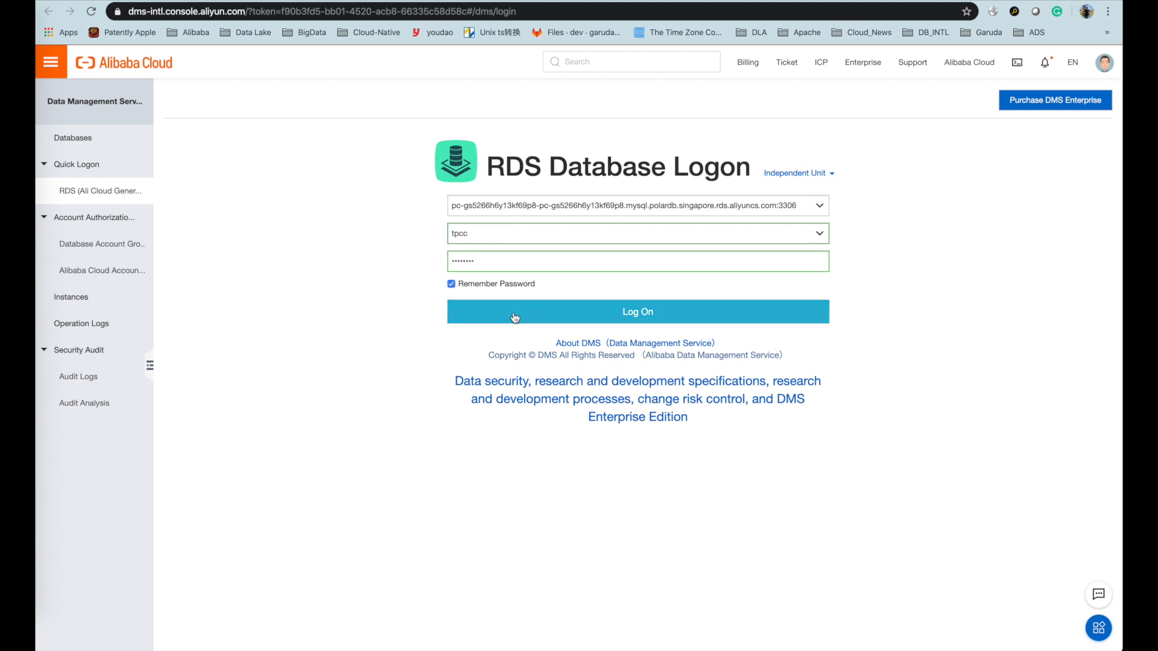
pyautogui.click(515, 318)
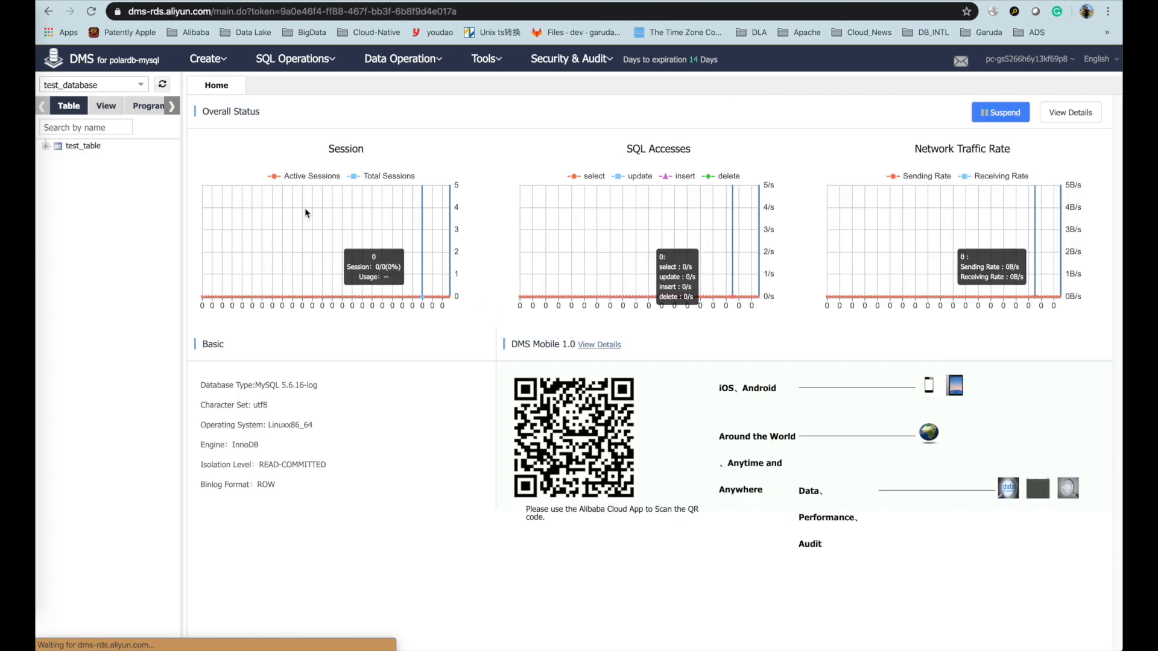
# Step: Switch to the tpcc database and open the data of test_table_1 to check the cloned rows
pyautogui.click(142, 88)
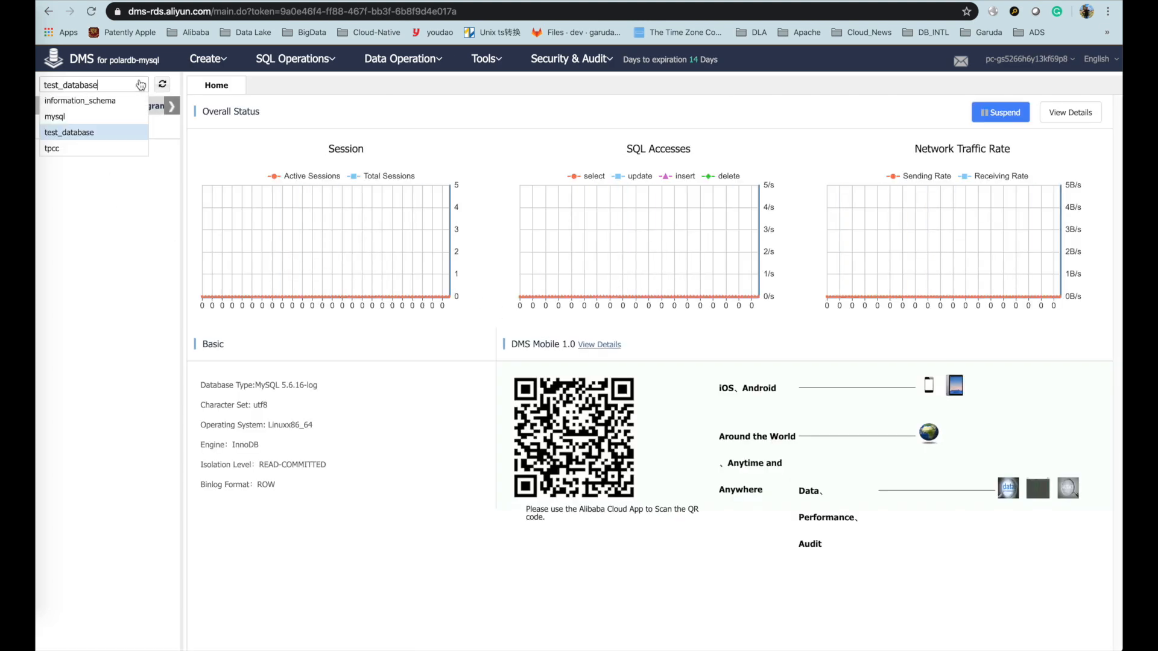
pyautogui.click(89, 149)
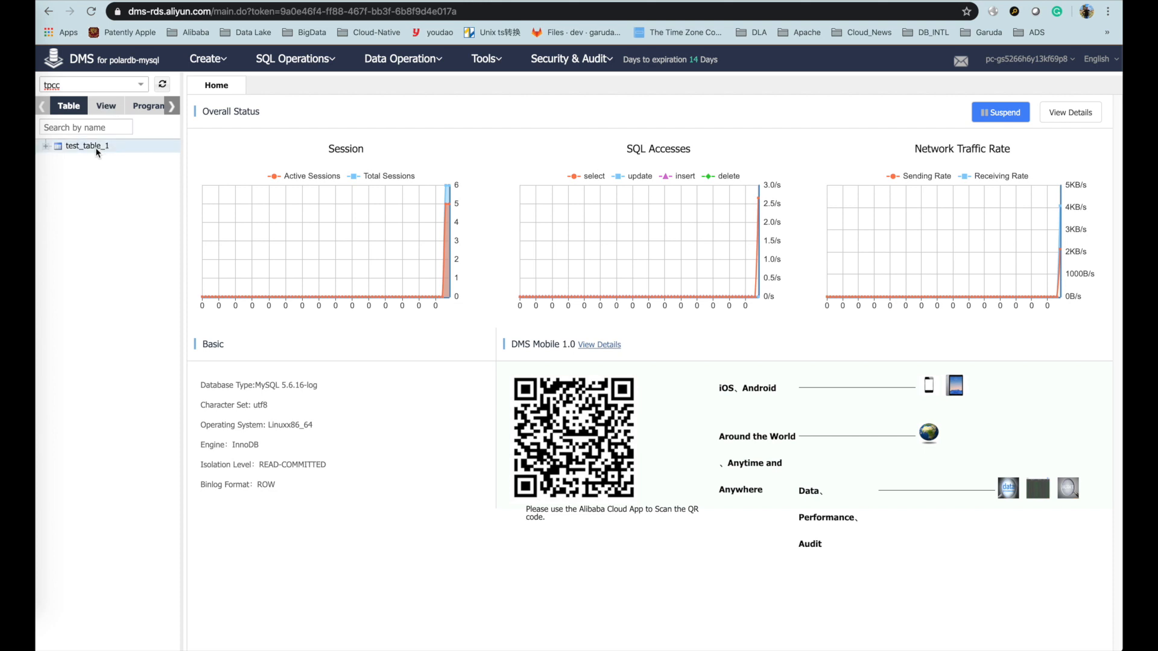
pyautogui.rightClick(95, 147)
pyautogui.click(141, 160)
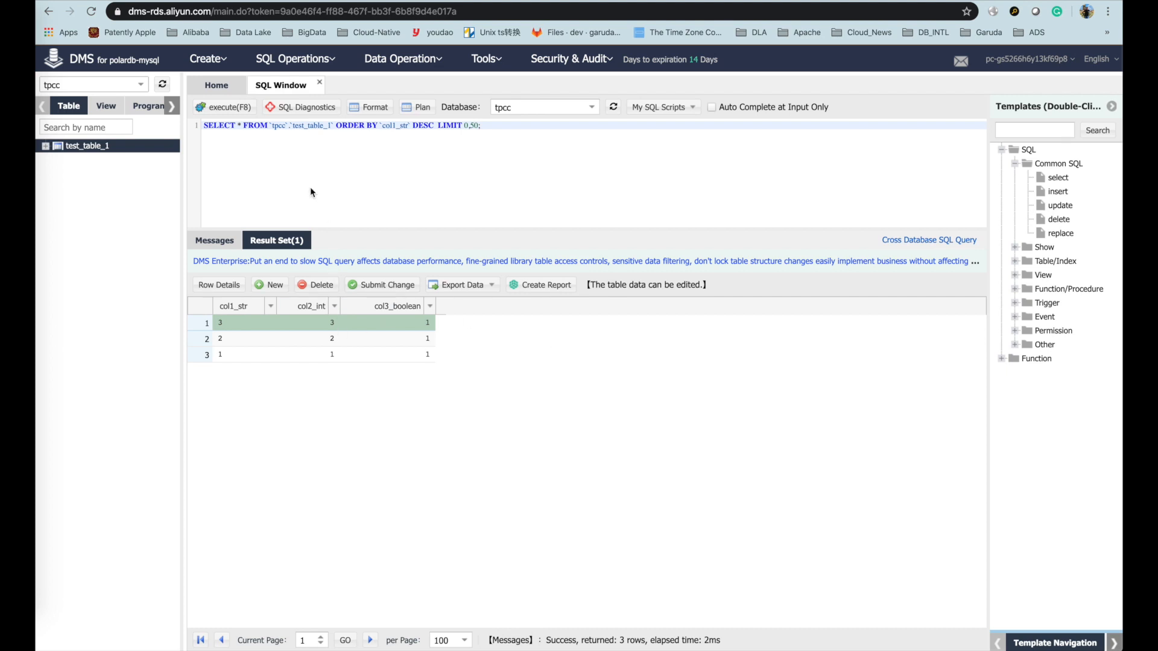
# Step: Switch to test_database and open the data of test_table to check its cloned rows
pyautogui.click(140, 85)
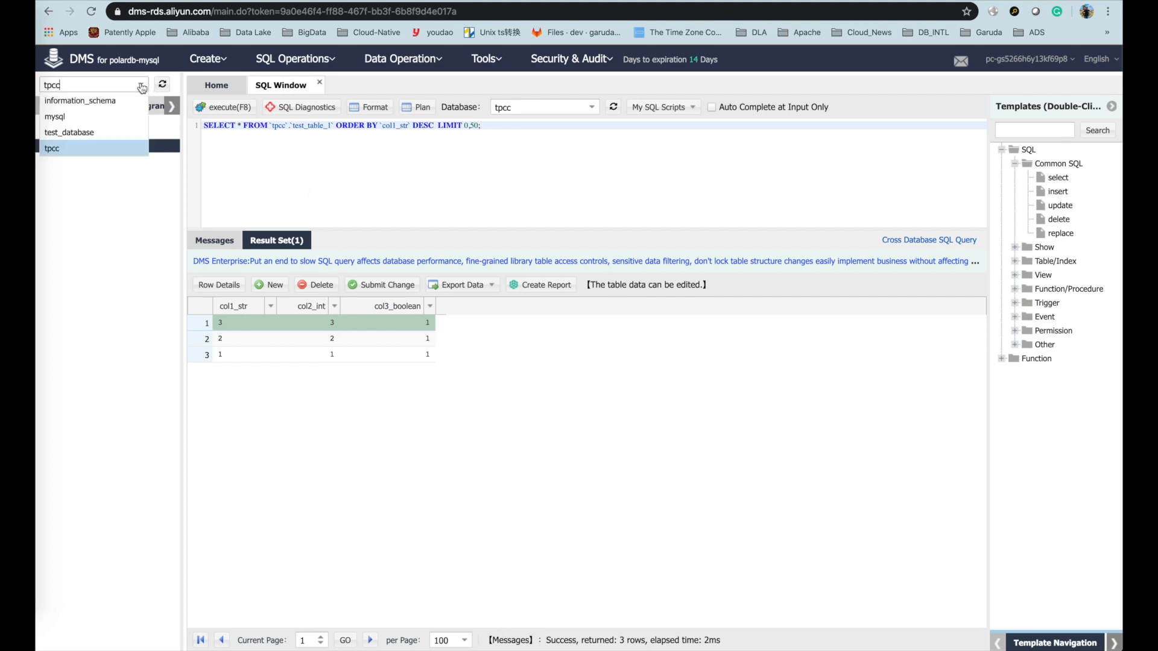
pyautogui.click(89, 133)
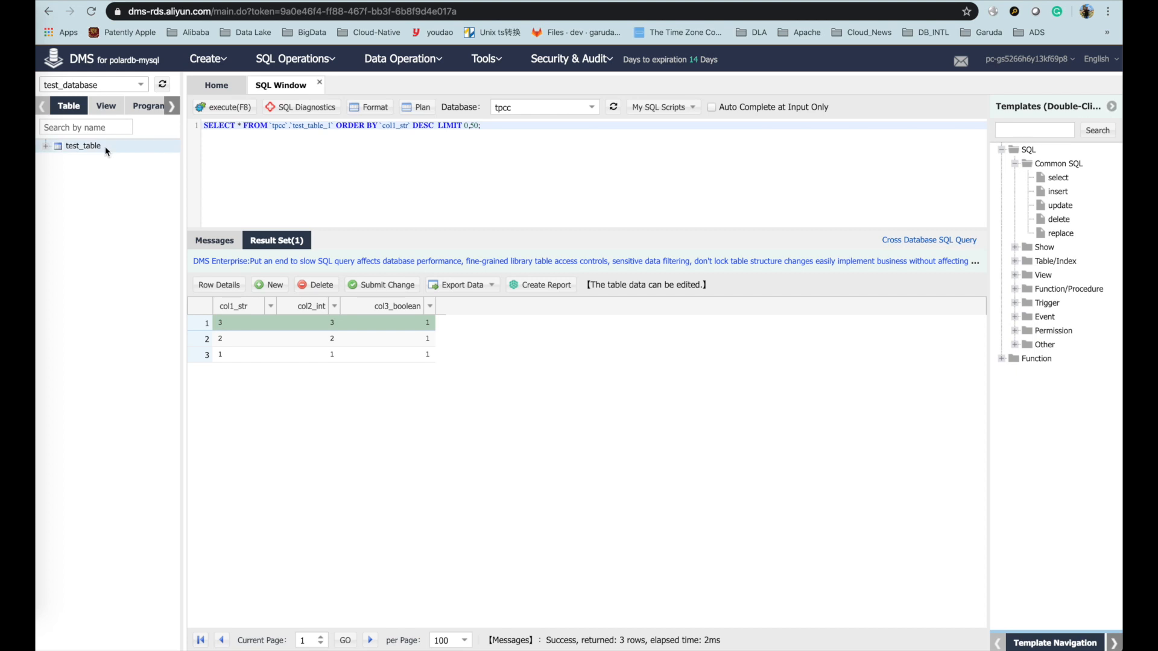
pyautogui.rightClick(108, 148)
pyautogui.click(127, 154)
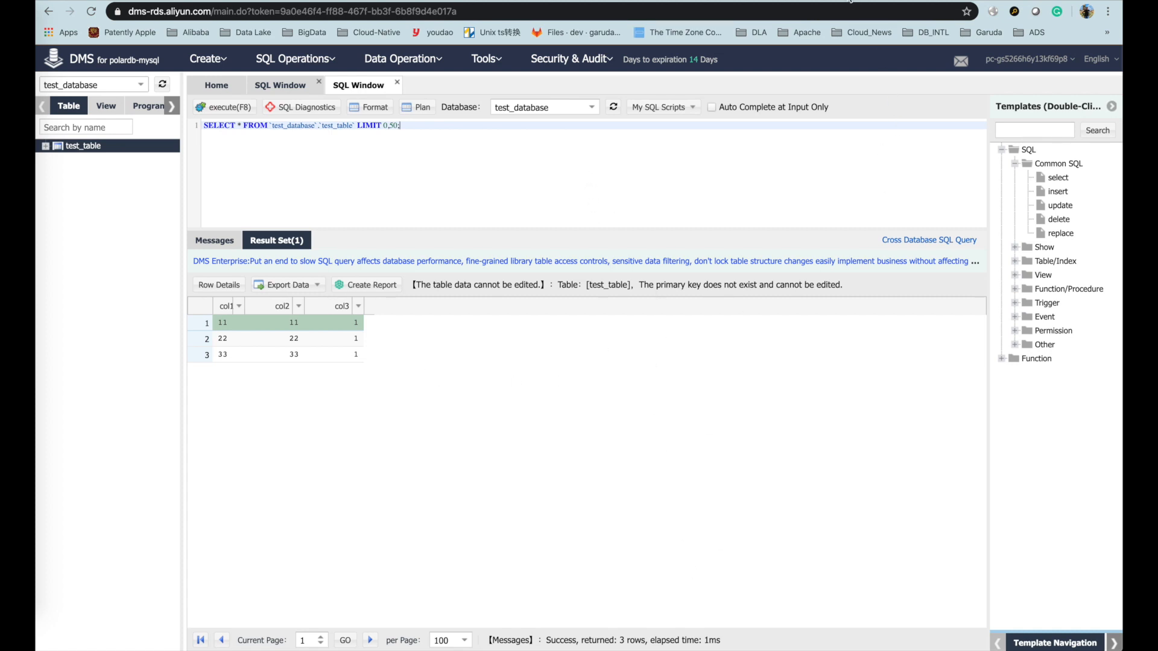
# Step: Check the source instance in the ApsaraDB for RDS console, refresh the instance list, and return to DMS
pyautogui.click(847, 1)
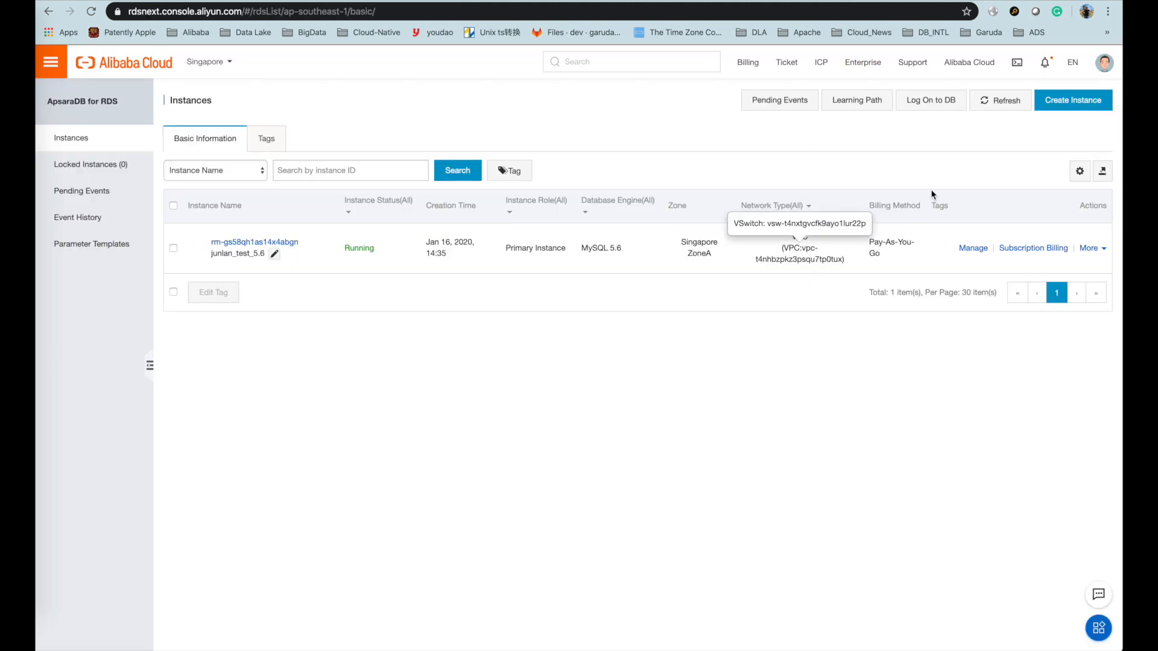
pyautogui.click(981, 103)
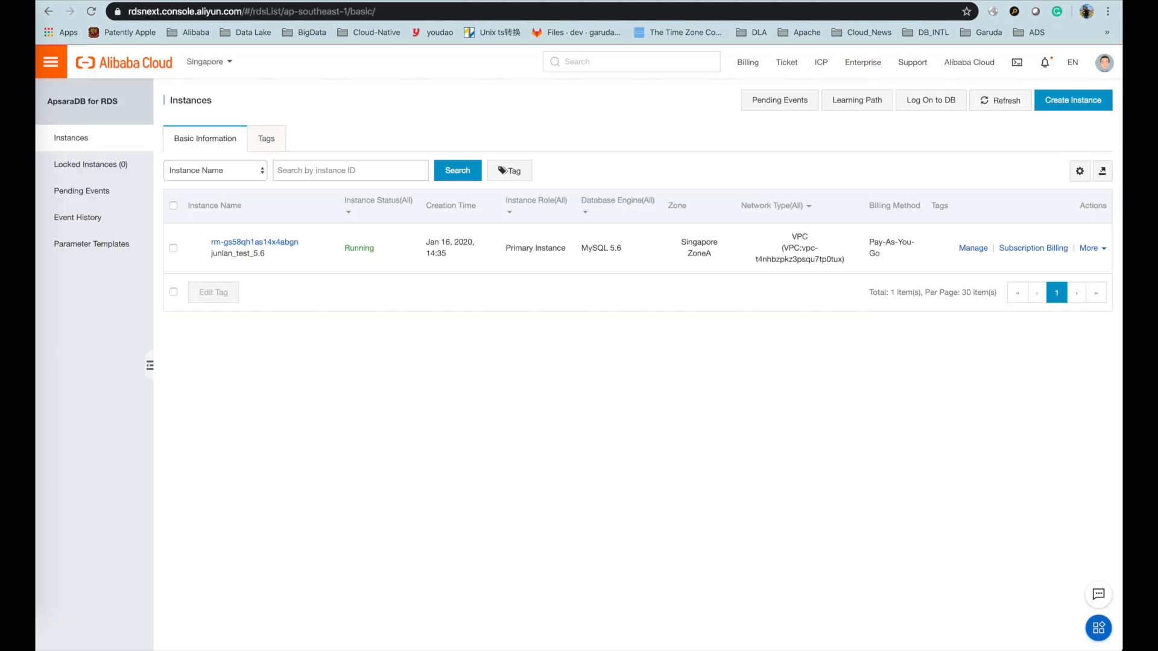
pyautogui.click(999, 2)
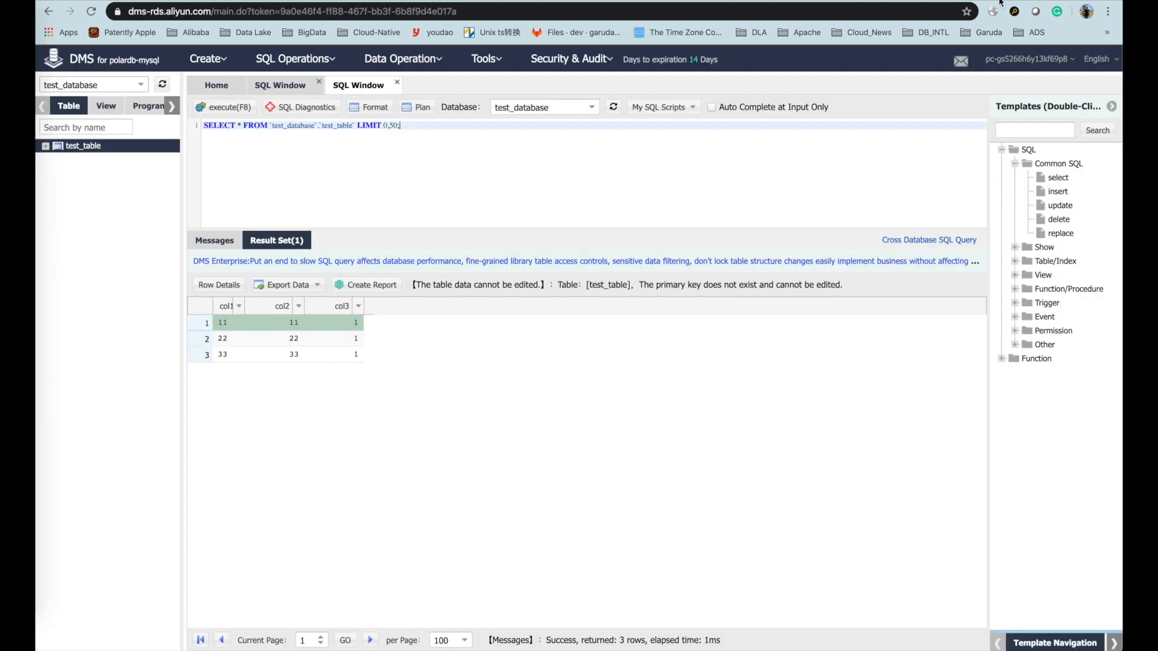
# Step: Return to the POLARDB cluster's console page and review its whitelists, accounts and databases
pyautogui.click(945, 3)
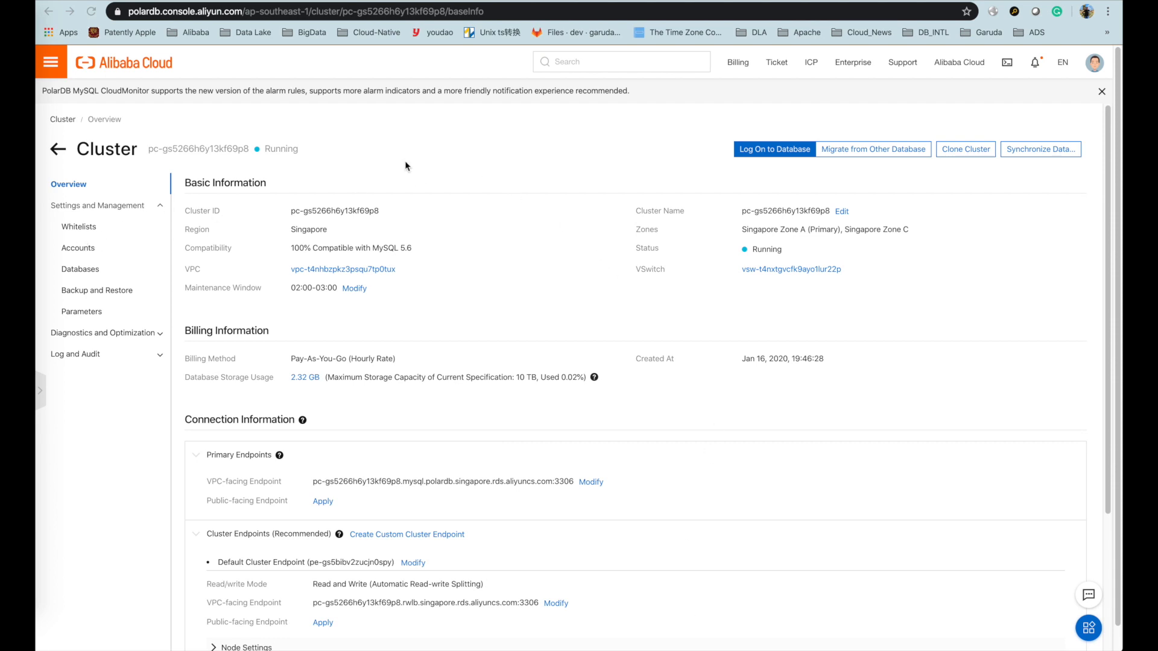
pyautogui.click(87, 230)
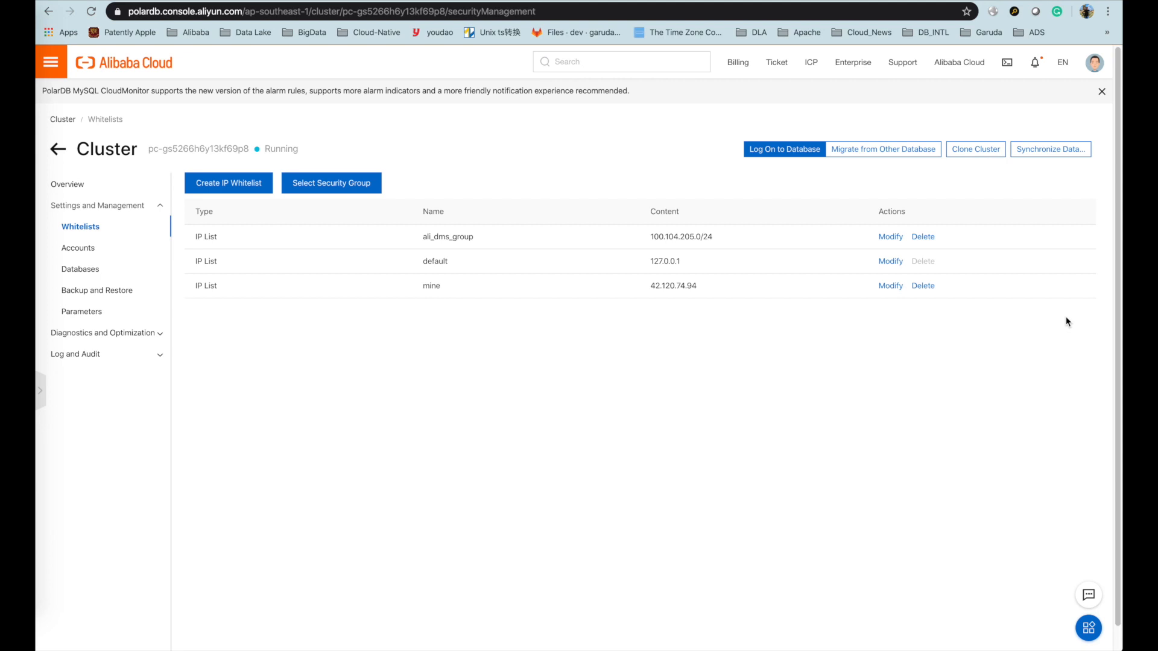
pyautogui.click(79, 248)
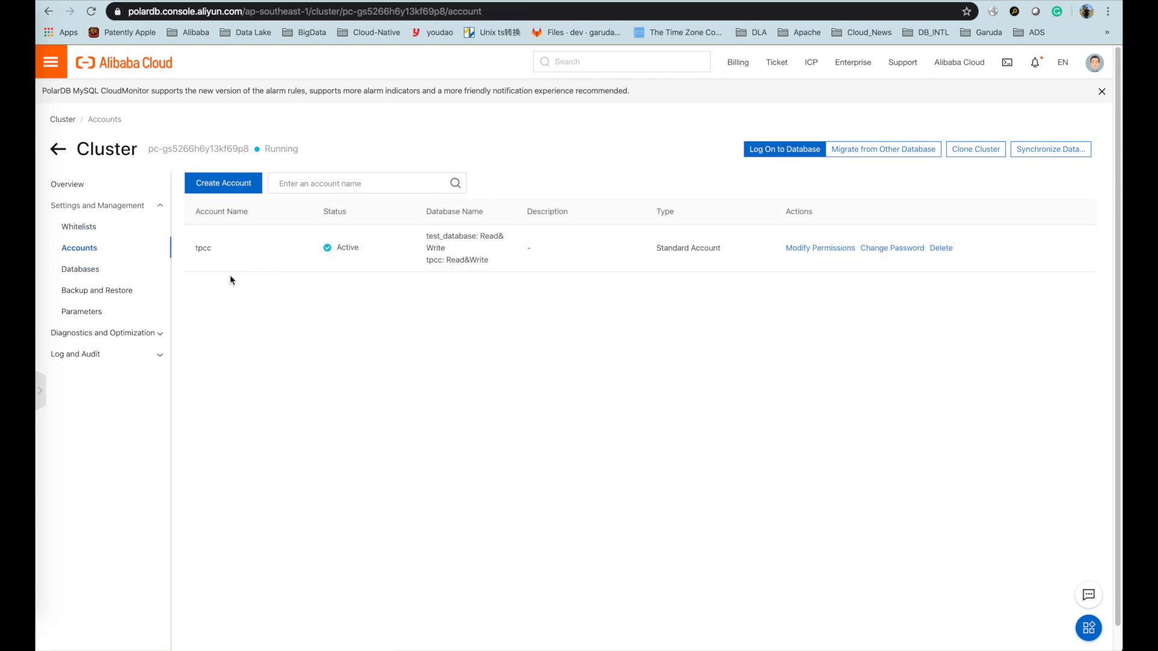
pyautogui.click(82, 269)
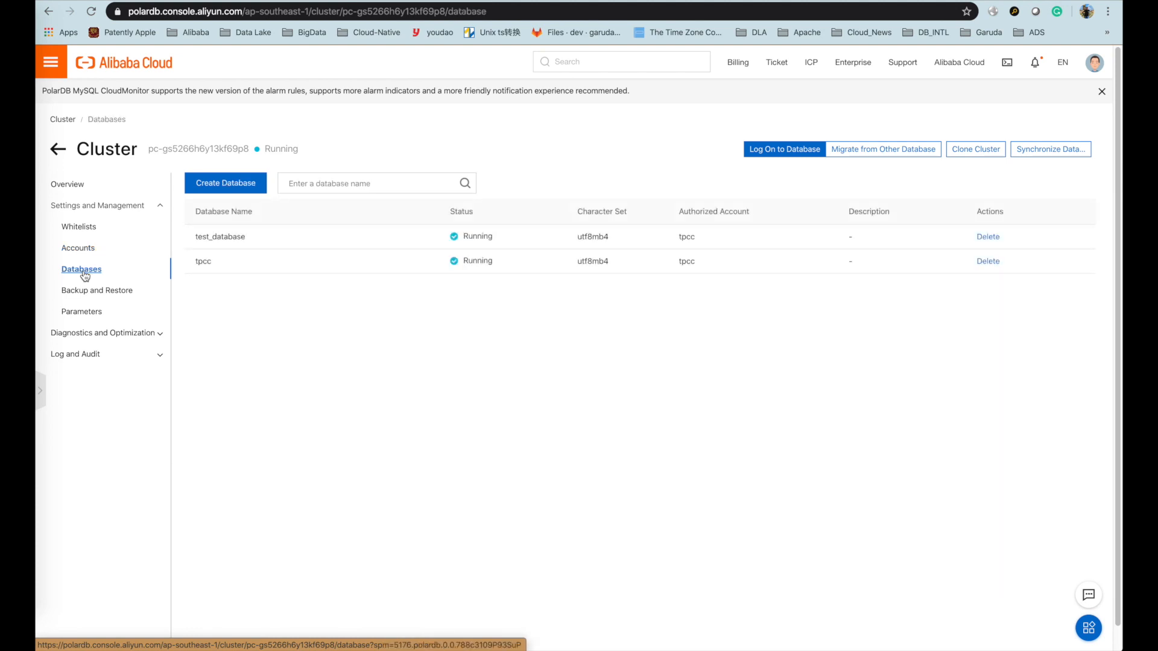
# Step: Examine the cluster's database parameters with their current values, default values and value ranges
pyautogui.click(97, 315)
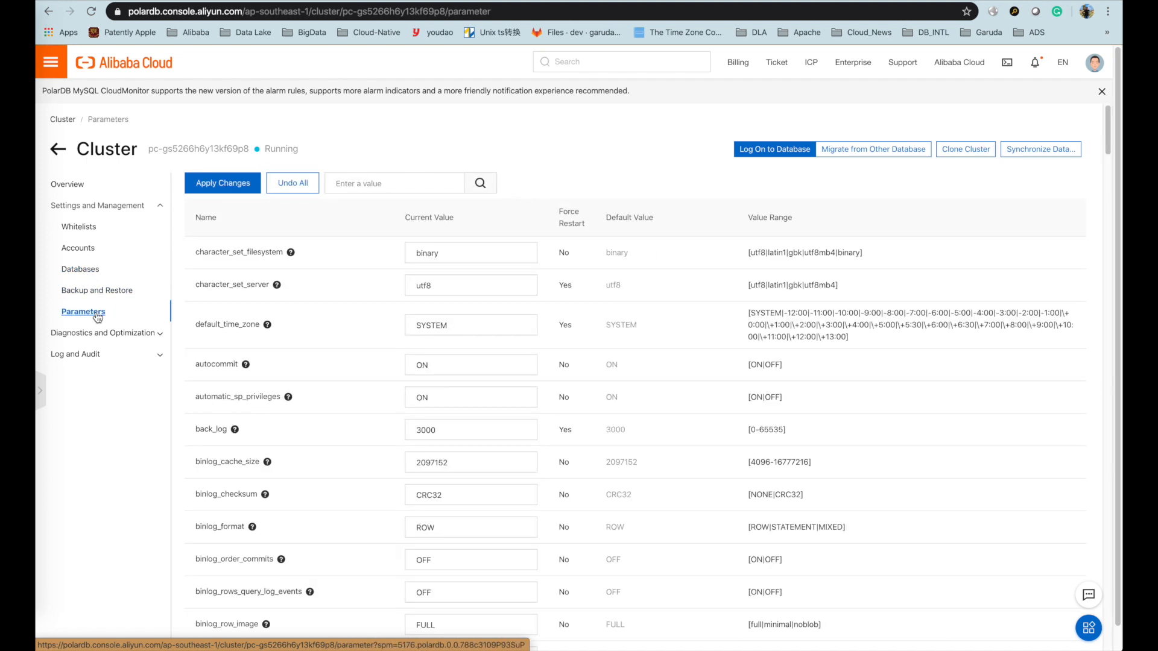
pyautogui.scroll(-8, 307, 320)
pyautogui.scroll(-7, 307, 321)
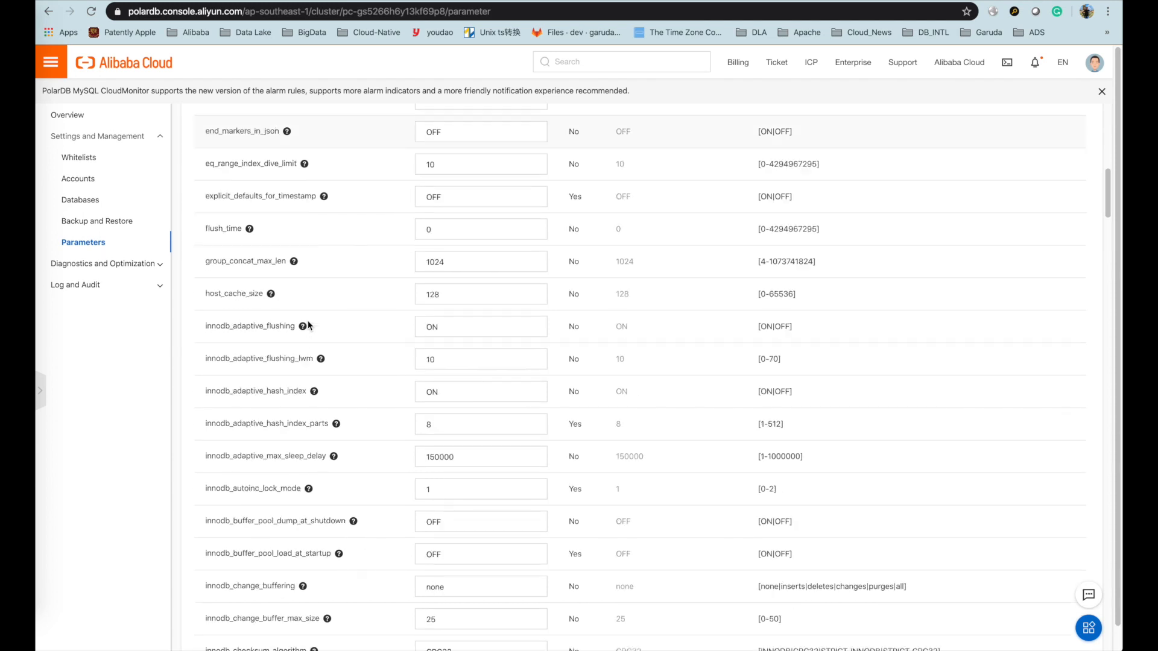
pyautogui.scroll(15, 307, 320)
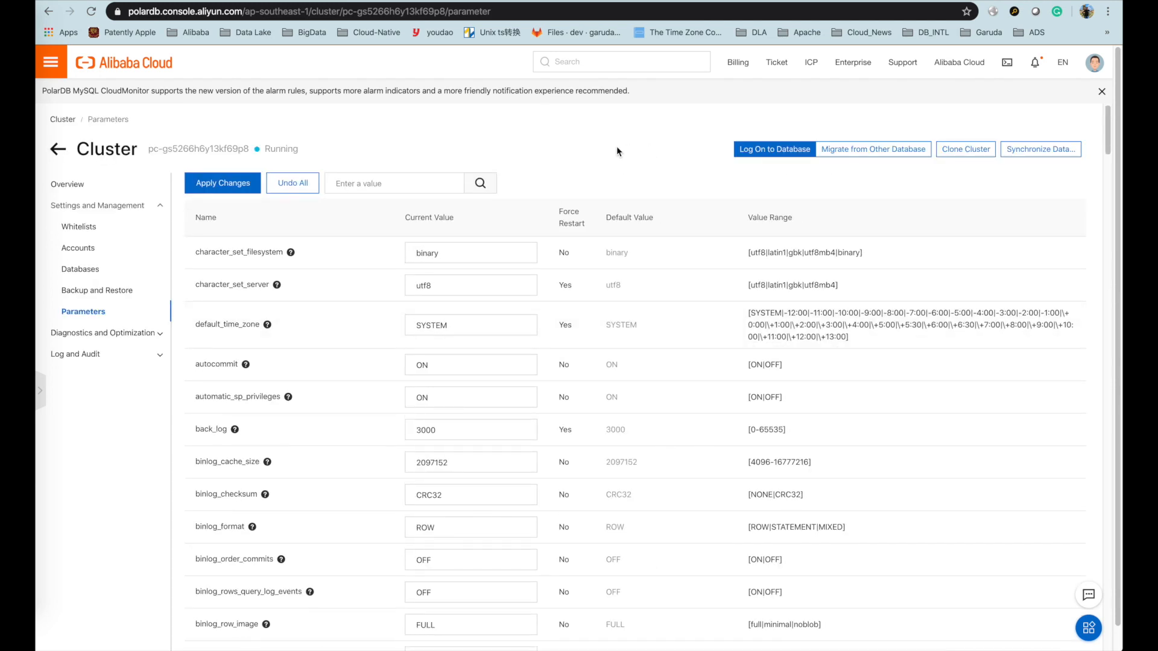